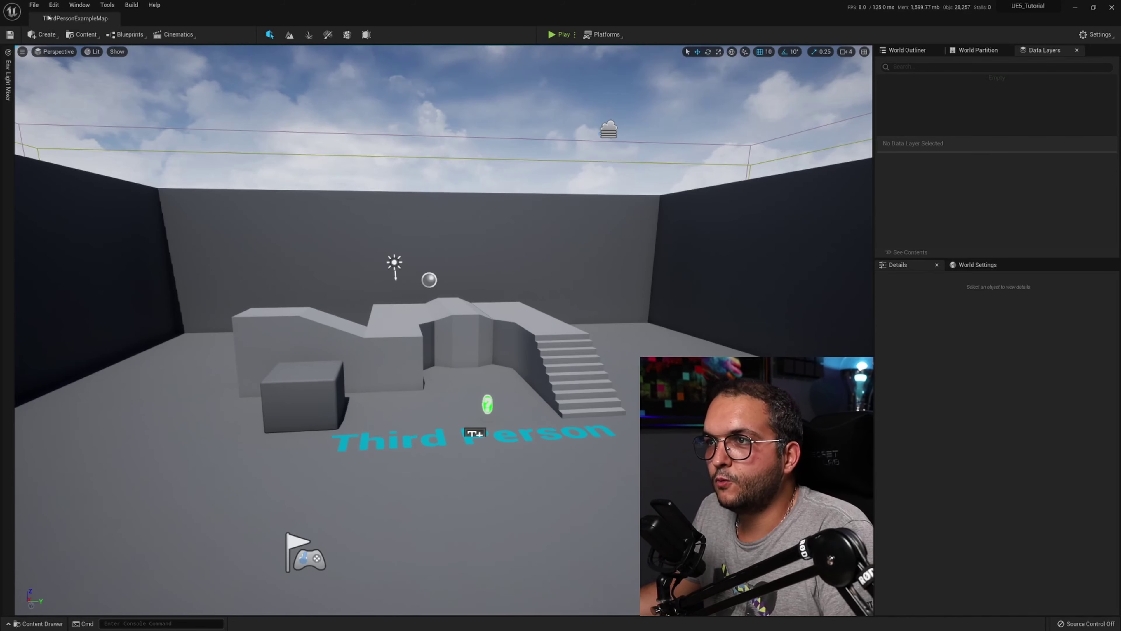
Step: Enable World Partition in the engine section of the project settings and close the settings
click(50, 6)
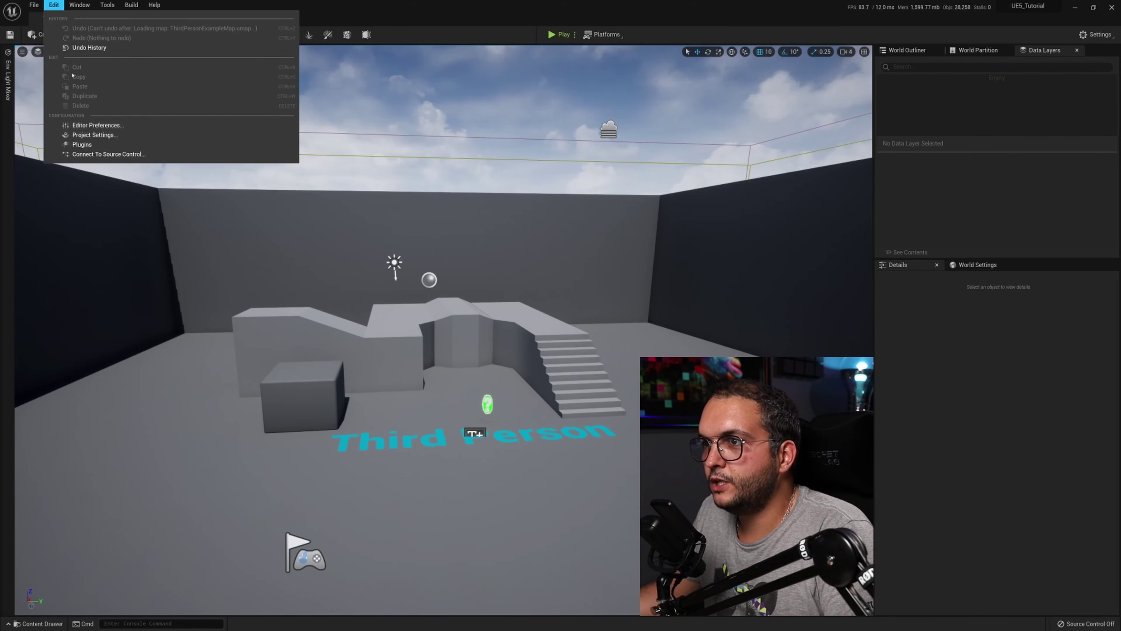
click(93, 136)
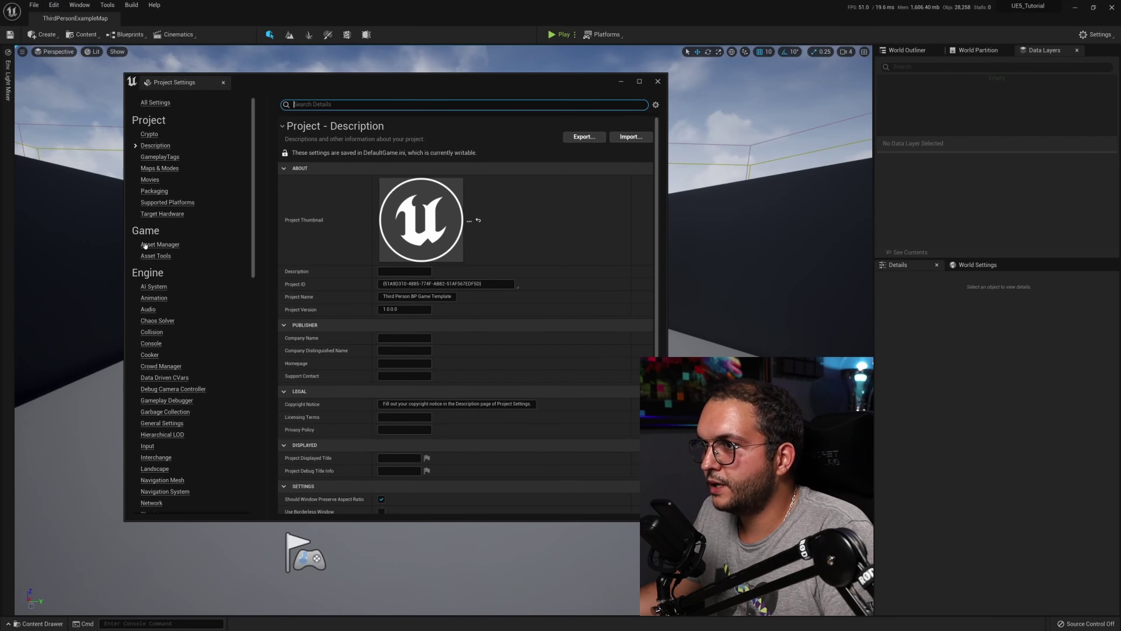
scroll(126, 205, down, 3)
scroll(154, 204, down, 4)
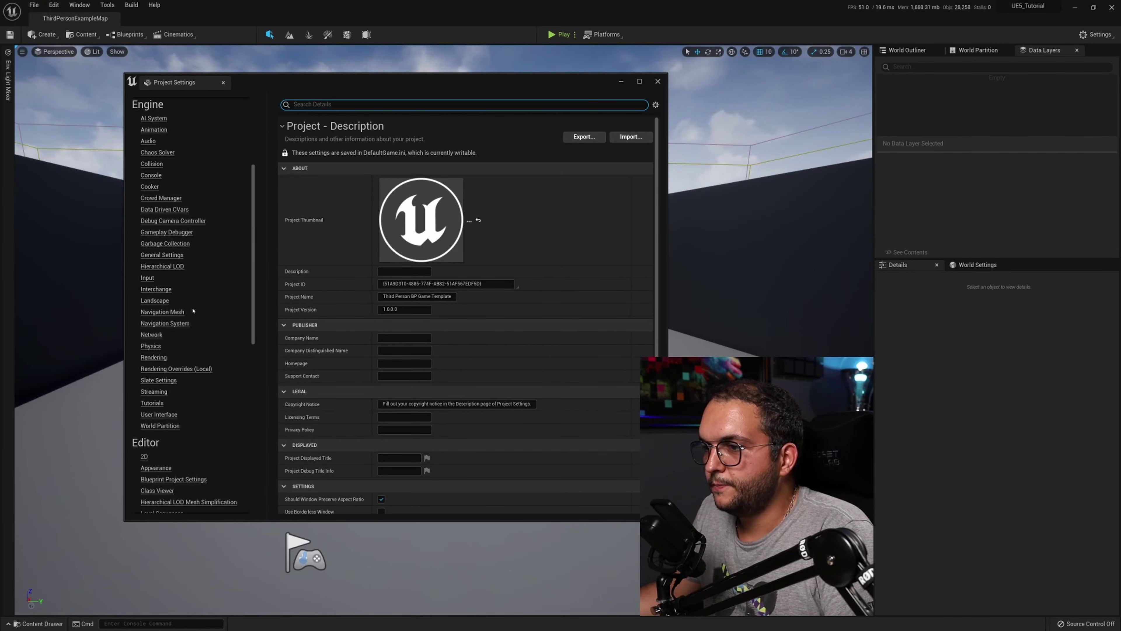
click(159, 426)
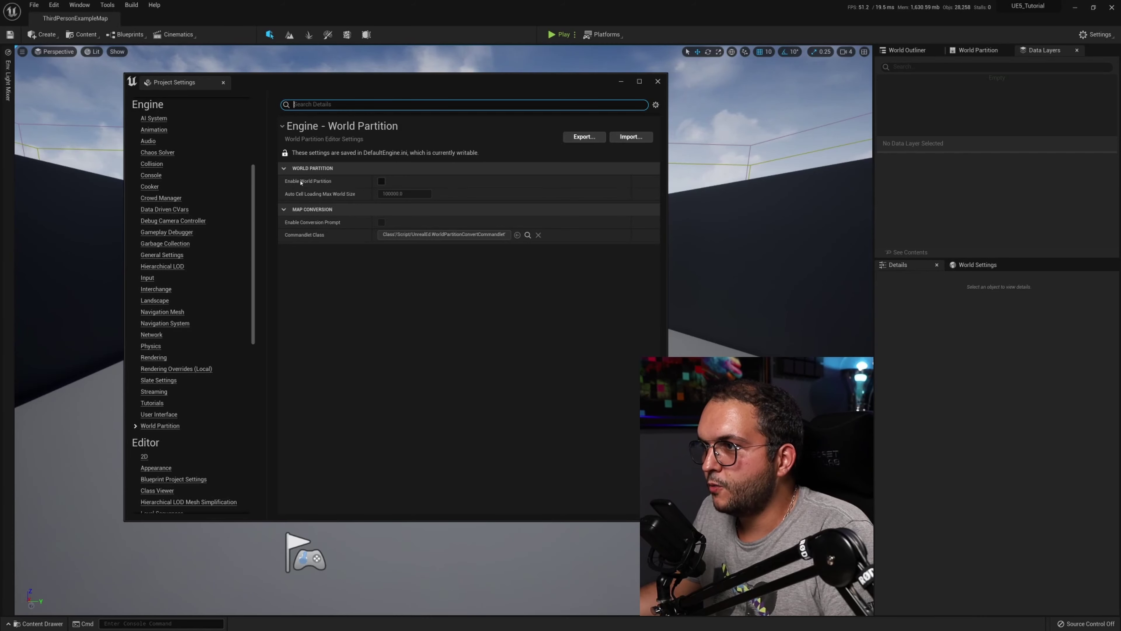
click(381, 181)
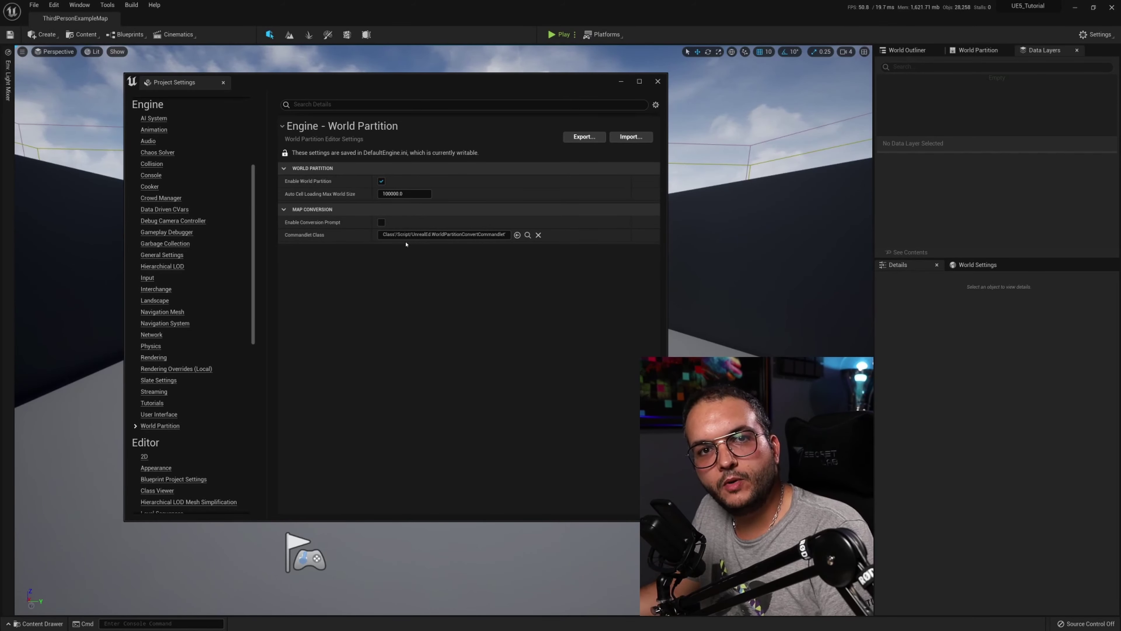
mouse_move(301, 223)
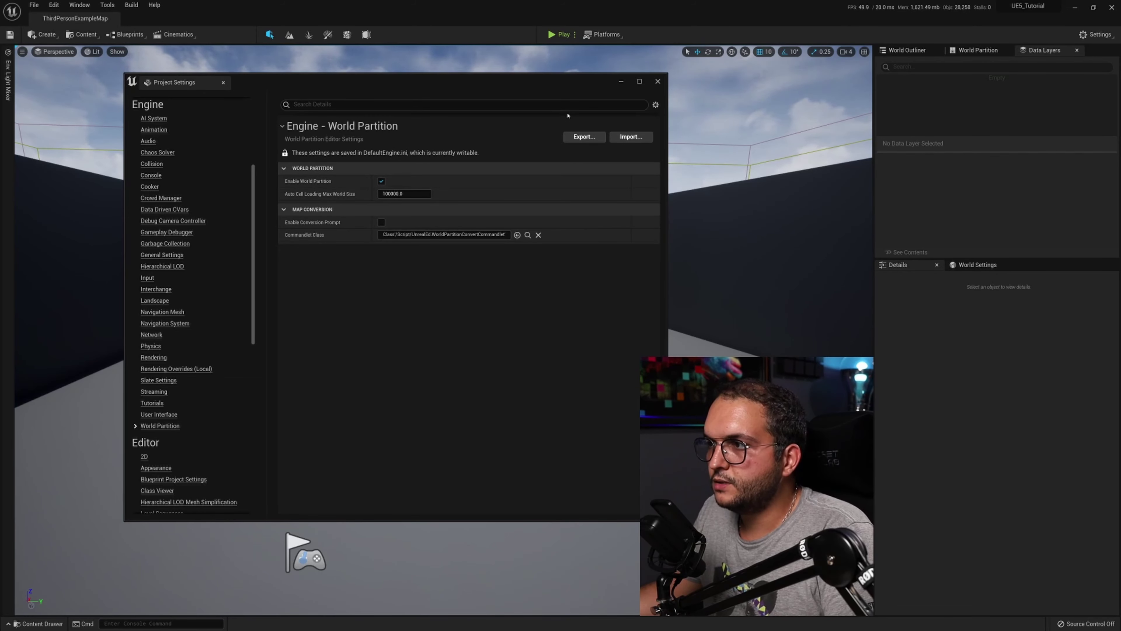
click(656, 82)
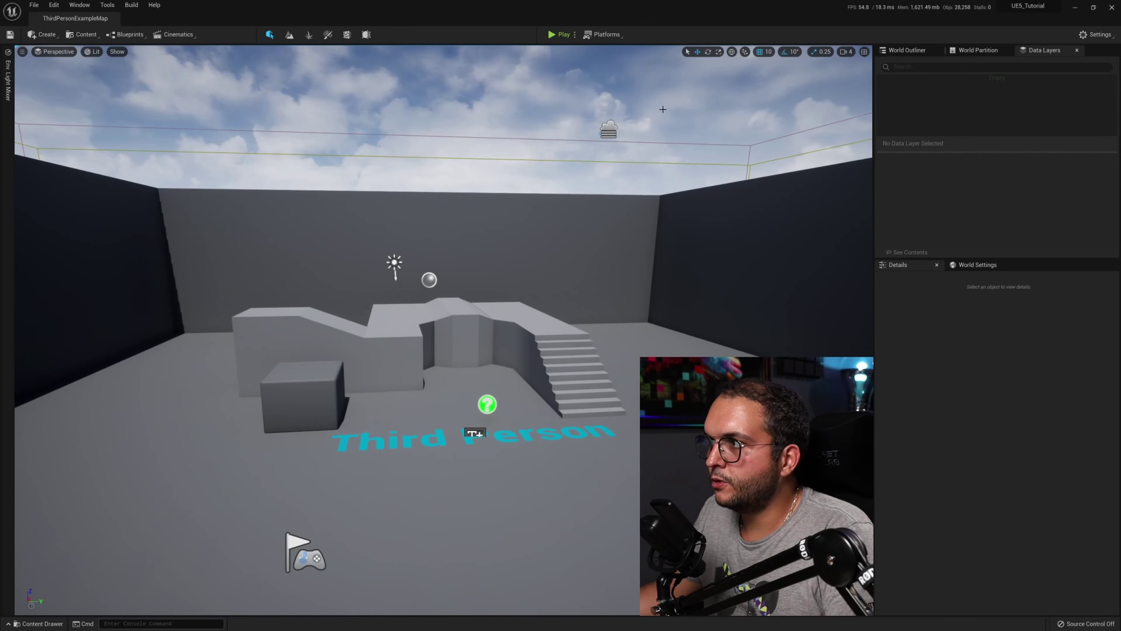
Step: Create a new empty level that uses World Partition
click(35, 5)
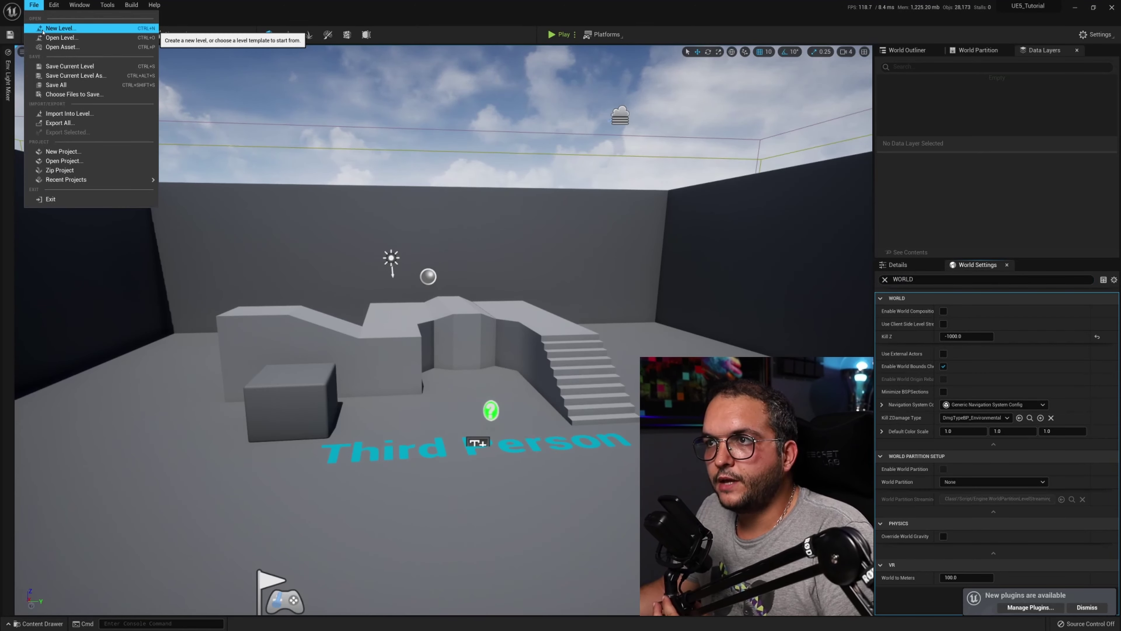
click(60, 28)
click(505, 344)
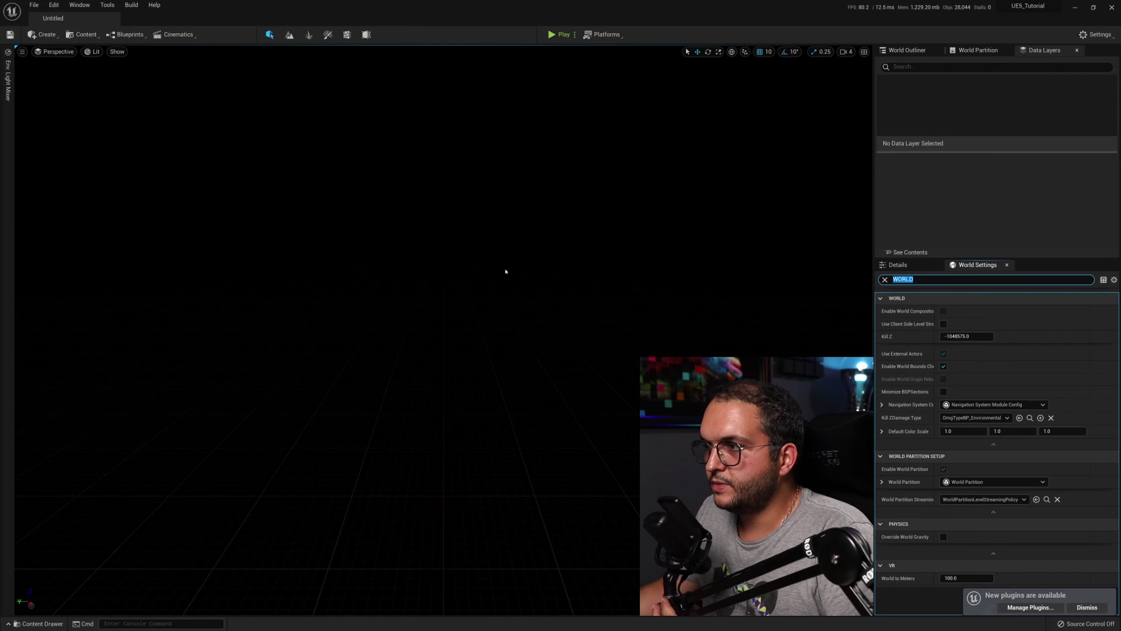
Step: Add a sky light, atmospheric light 0, a sky atmosphere and a volumetric cloud to the level with the Env Light Mixer
click(8, 85)
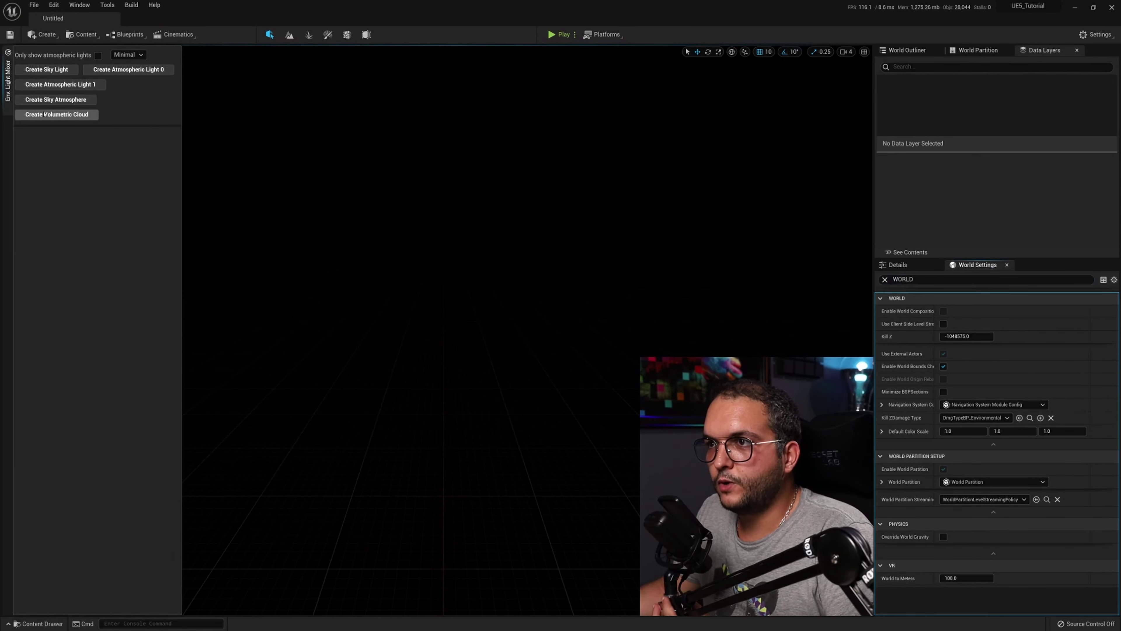
click(76, 70)
click(76, 69)
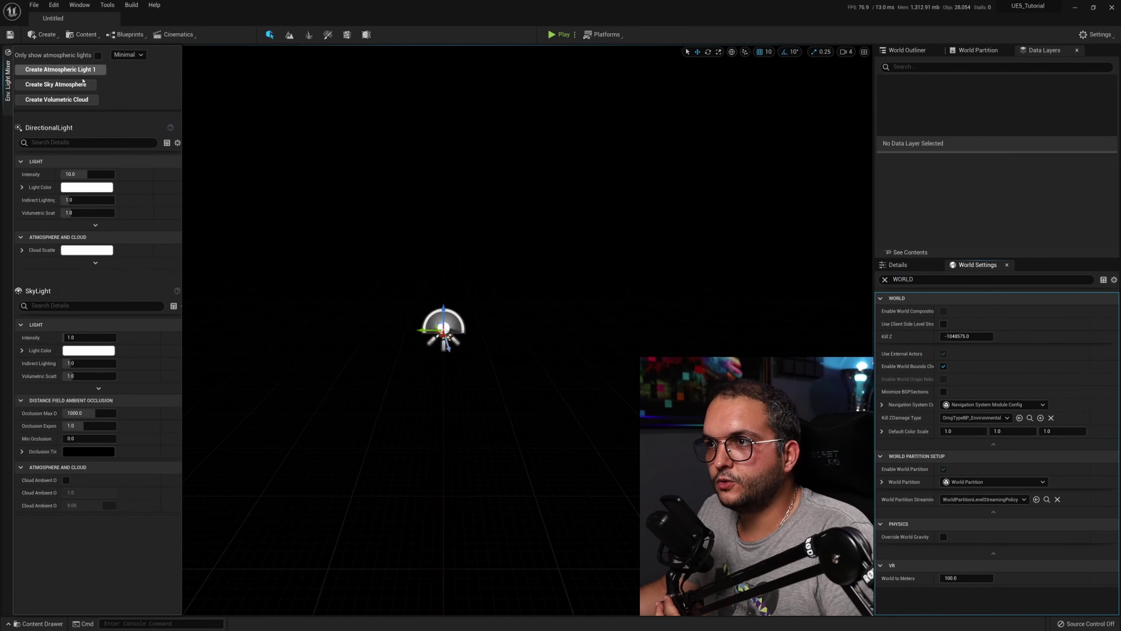
click(57, 84)
click(58, 85)
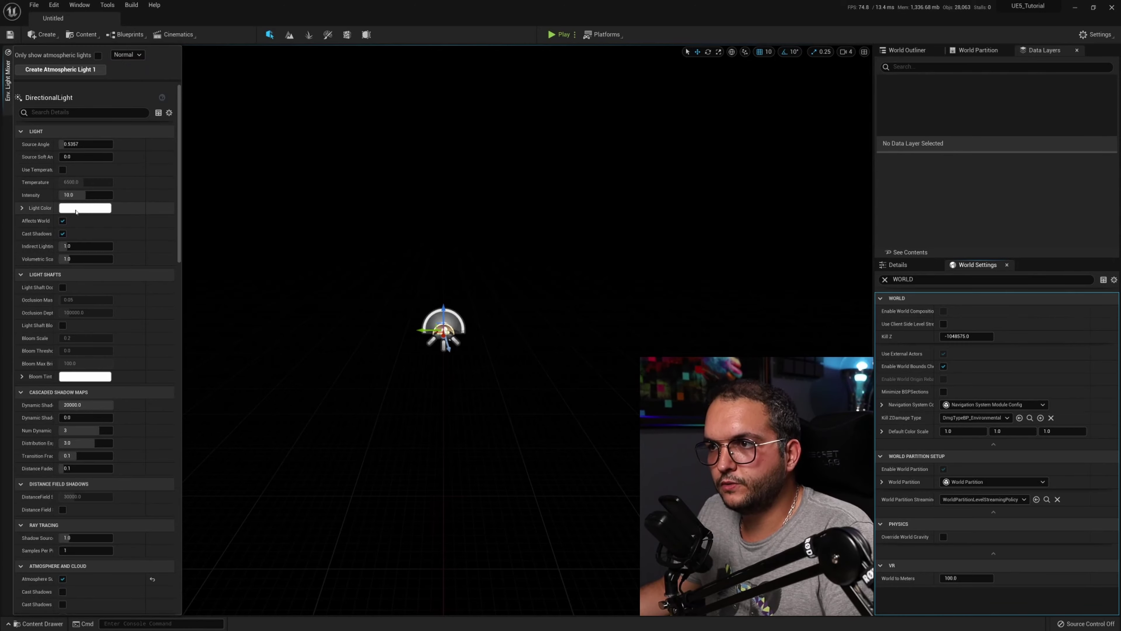
click(76, 212)
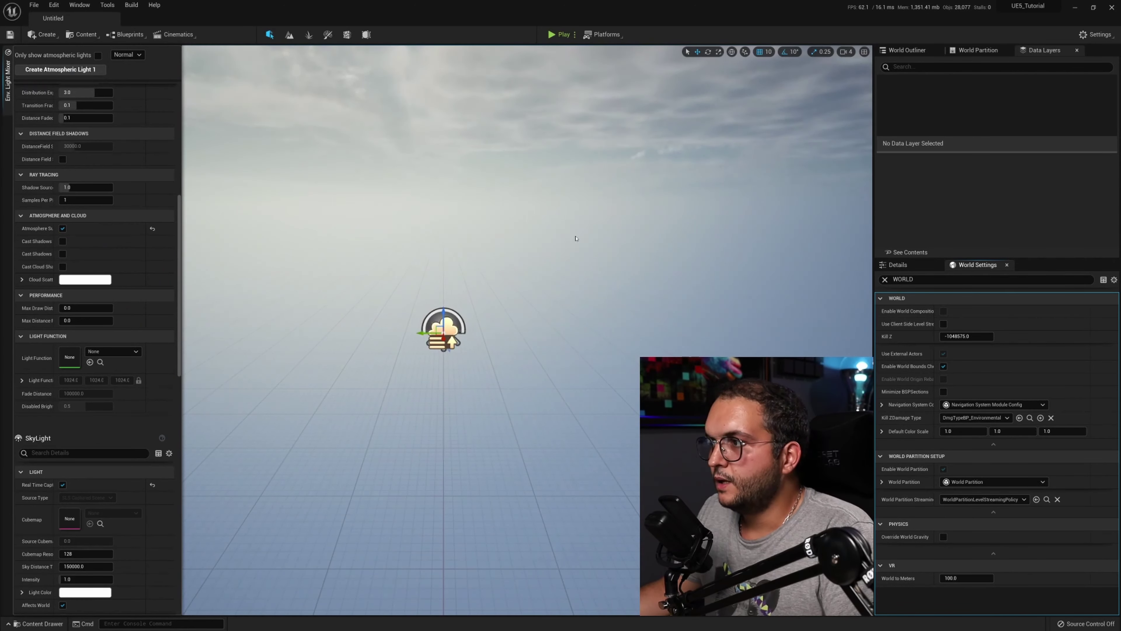
right_drag(542, 322, 569, 328)
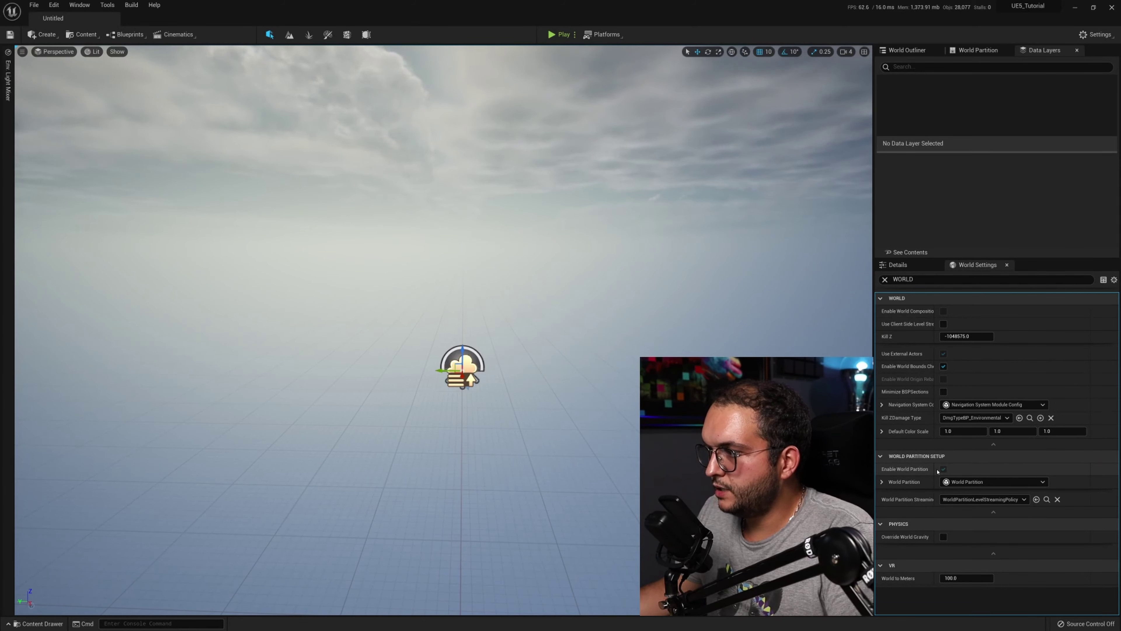
right_drag(384, 251, 524, 313)
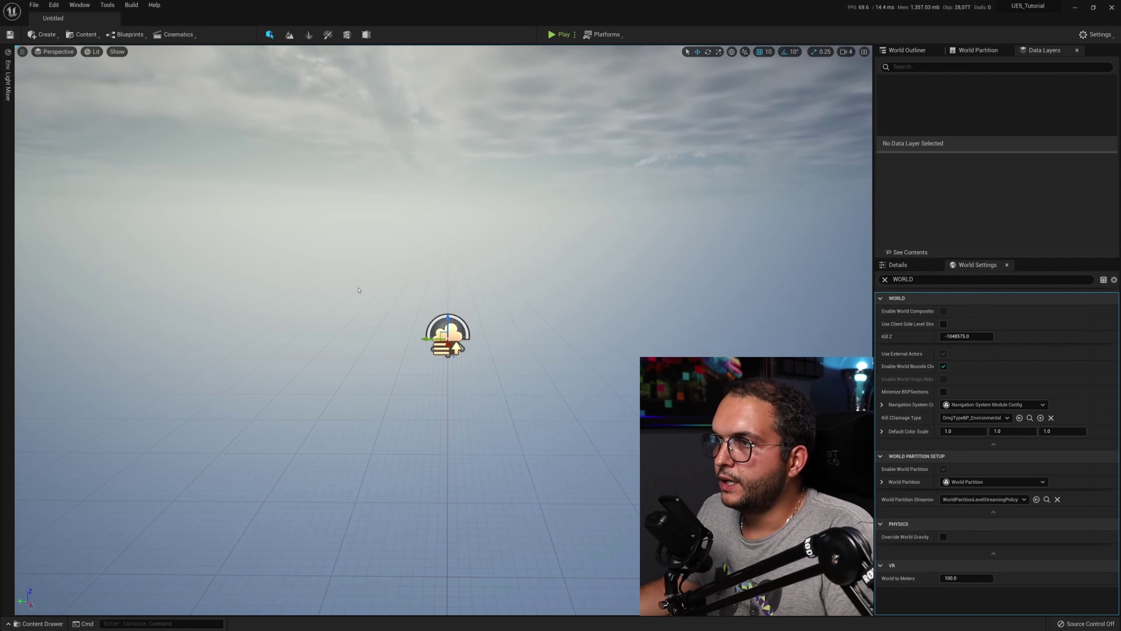
Step: Add a plane at the world origin and set its scale to 100 in X and 100 in Y
click(42, 34)
mouse_move(75, 70)
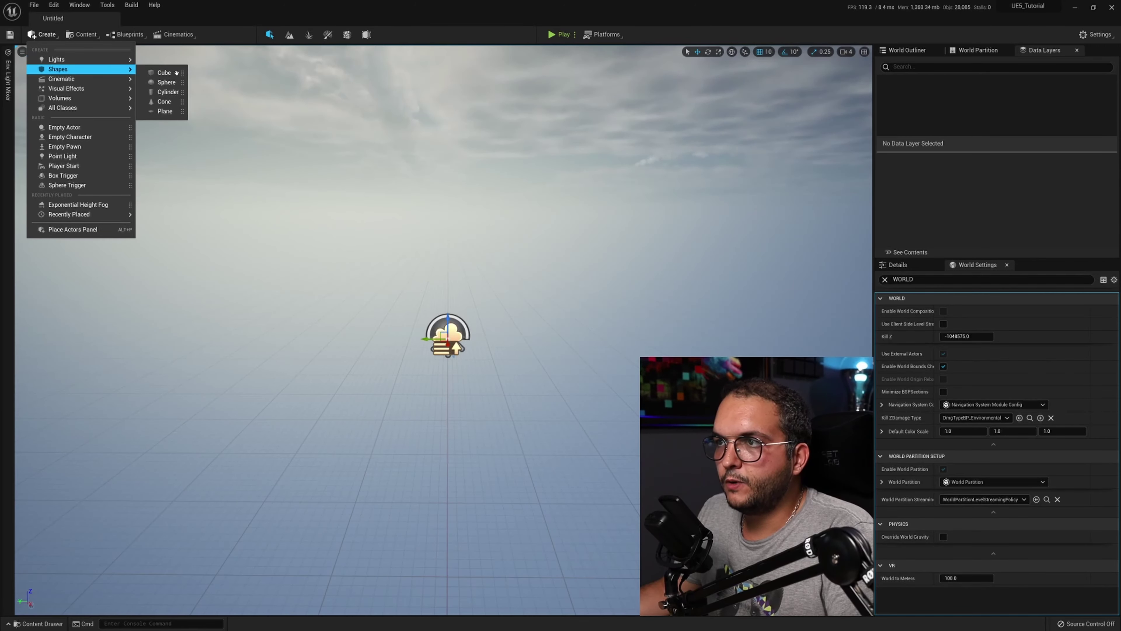
click(164, 111)
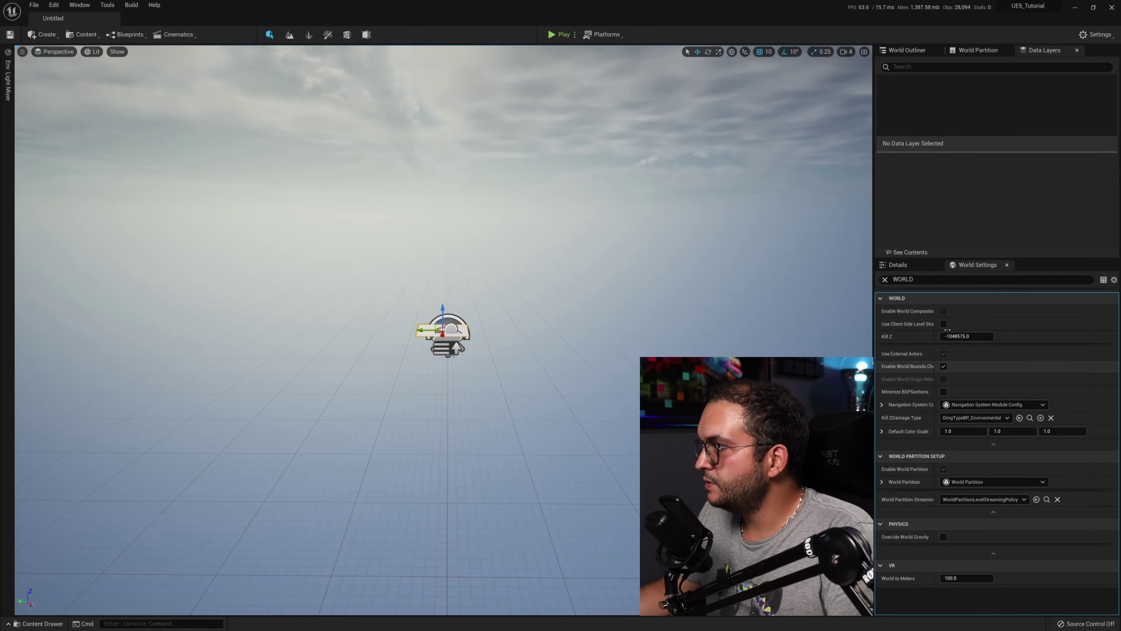
click(1096, 378)
click(948, 403)
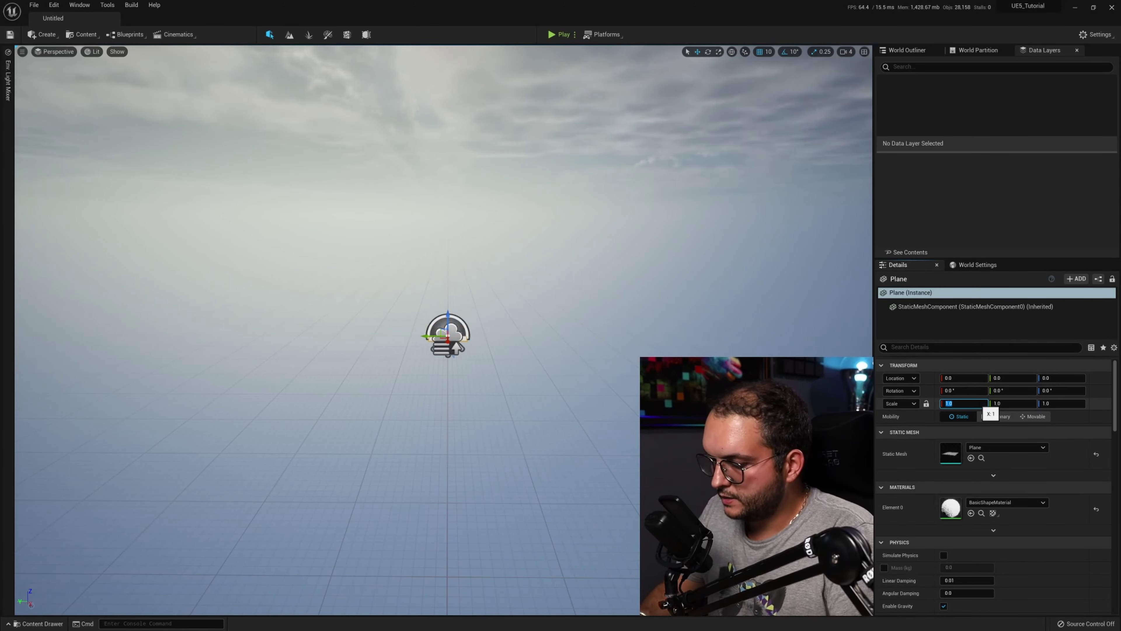
text(100)
key(Tab)
text(100)
key(Return)
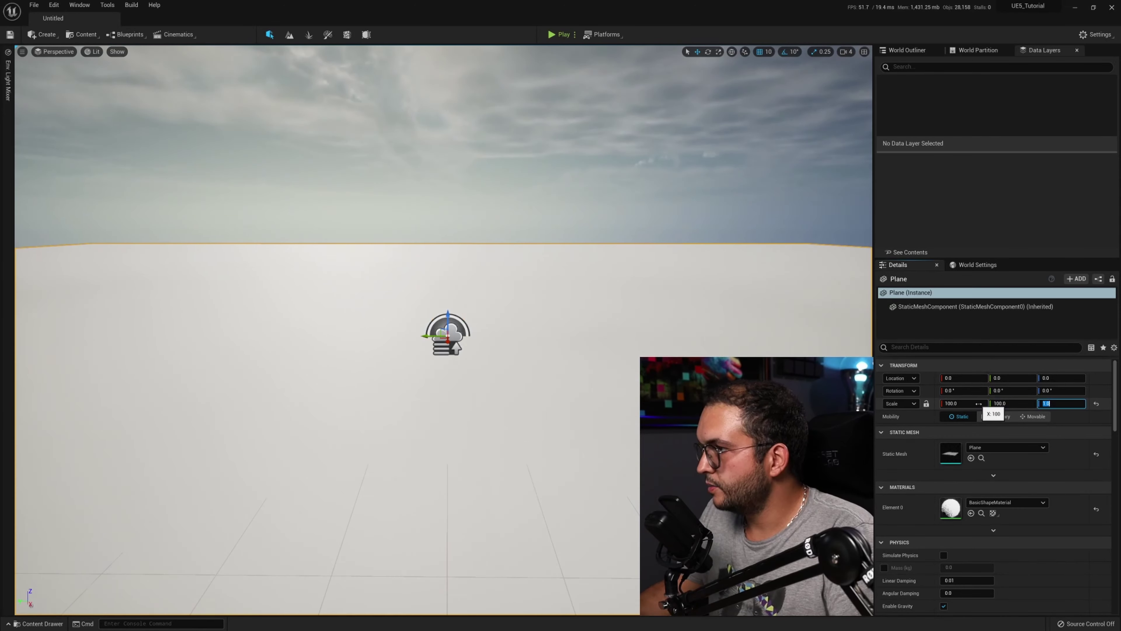
Step: Duplicate the plane into a ground grid two planes wide and three planes long
key(s)
right_drag(444, 309, 300, 296)
alt+drag(493, 352, 774, 351)
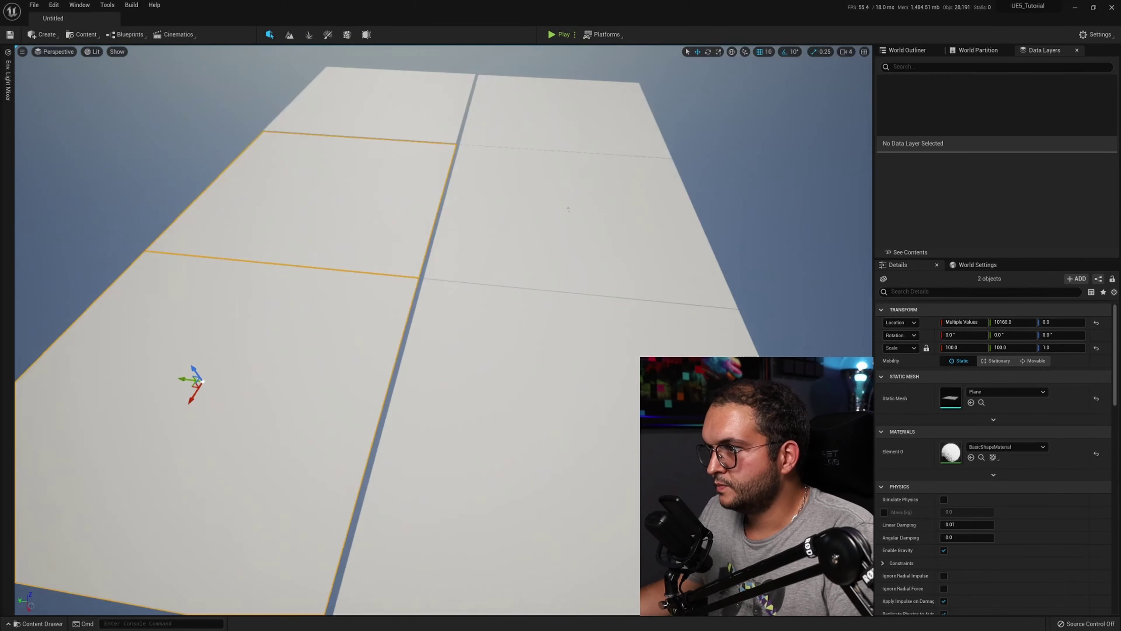
mouse_move(442, 309)
right_down()
mouse_move(424, 305)
mouse_move(442, 317)
right_up()
right_drag(330, 300, 339, 289)
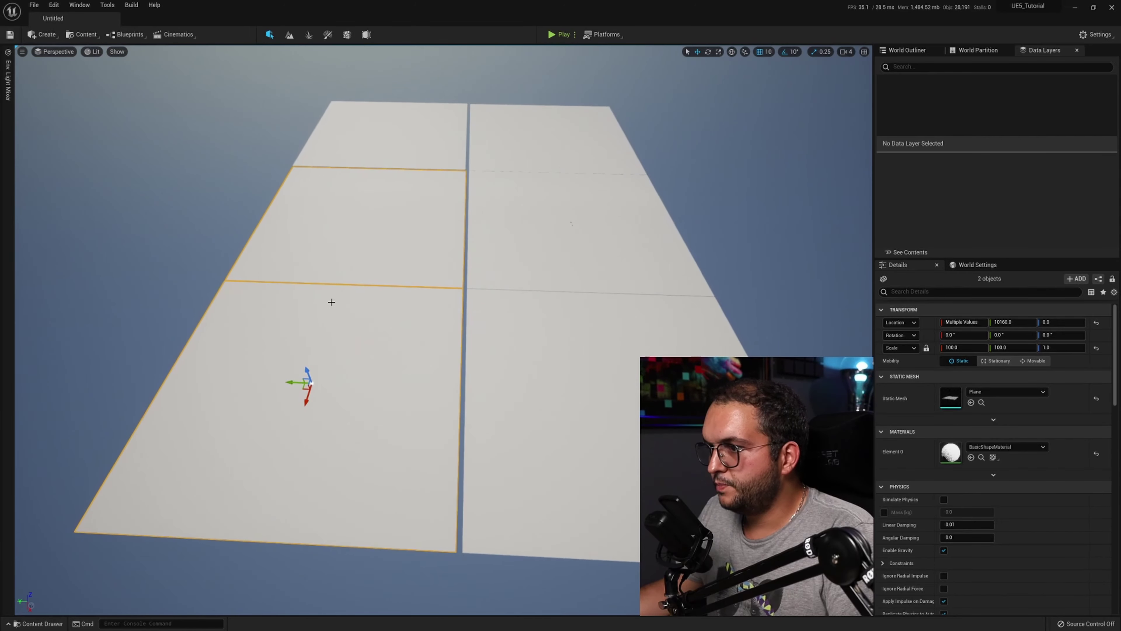
Step: Scatter copies of the SM_Chair mesh from StarterContent/Props across all the ground planes
click(42, 622)
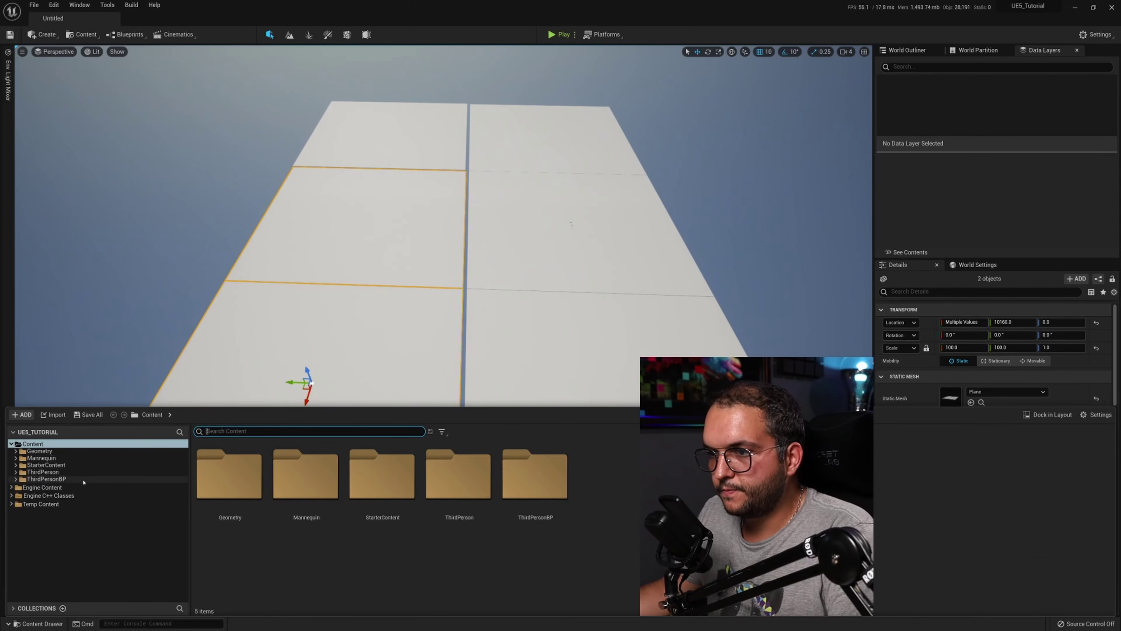
click(79, 465)
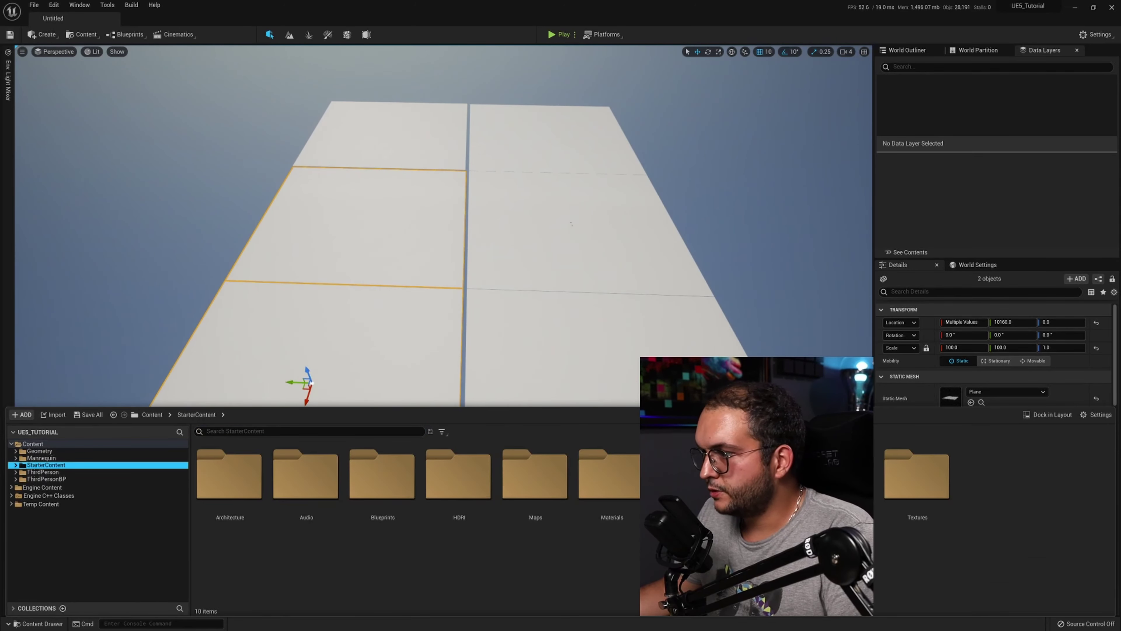
double_click(764, 475)
scroll(574, 508, down, 2)
scroll(596, 526, up, 2)
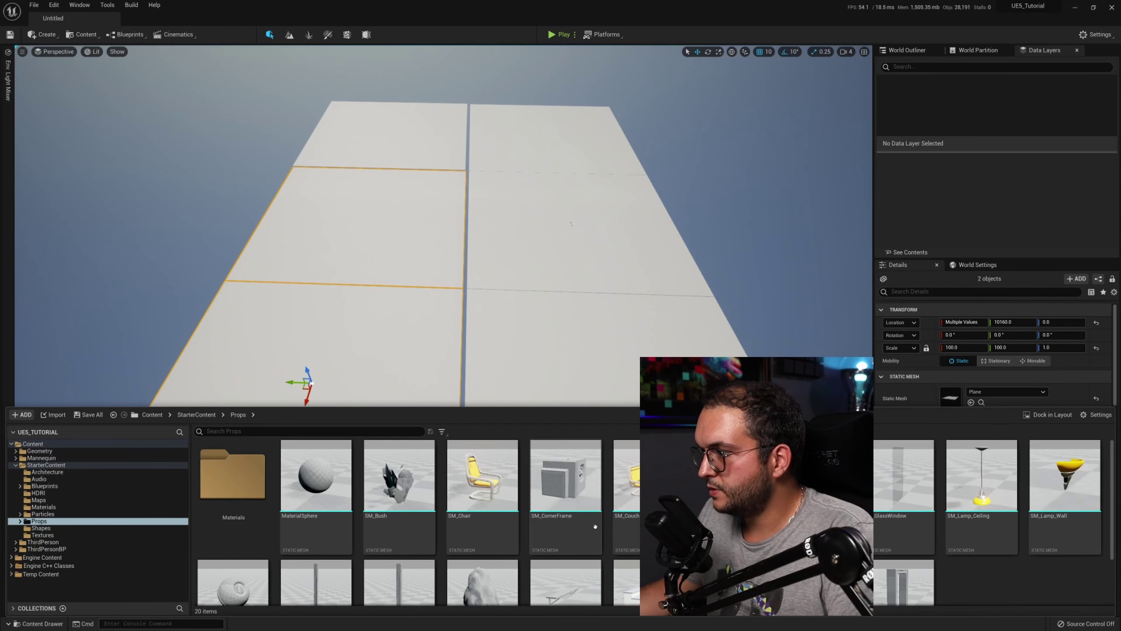
scroll(621, 488, down, 2)
scroll(621, 488, down, 2)
scroll(573, 490, up, 2)
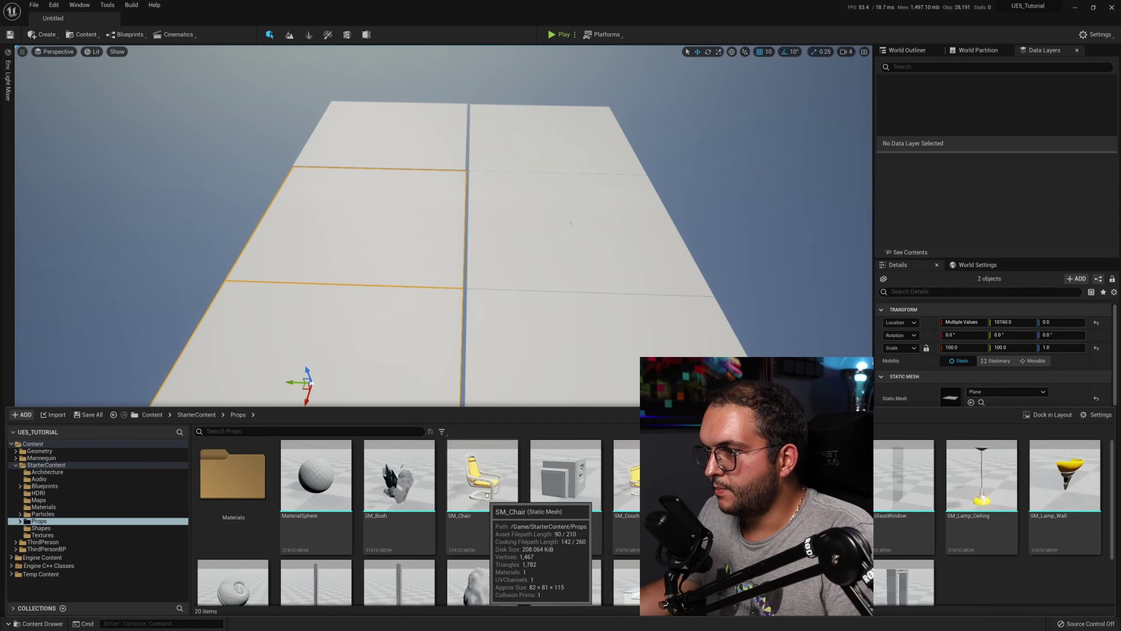
drag(565, 490, 580, 350)
drag(602, 394, 397, 206)
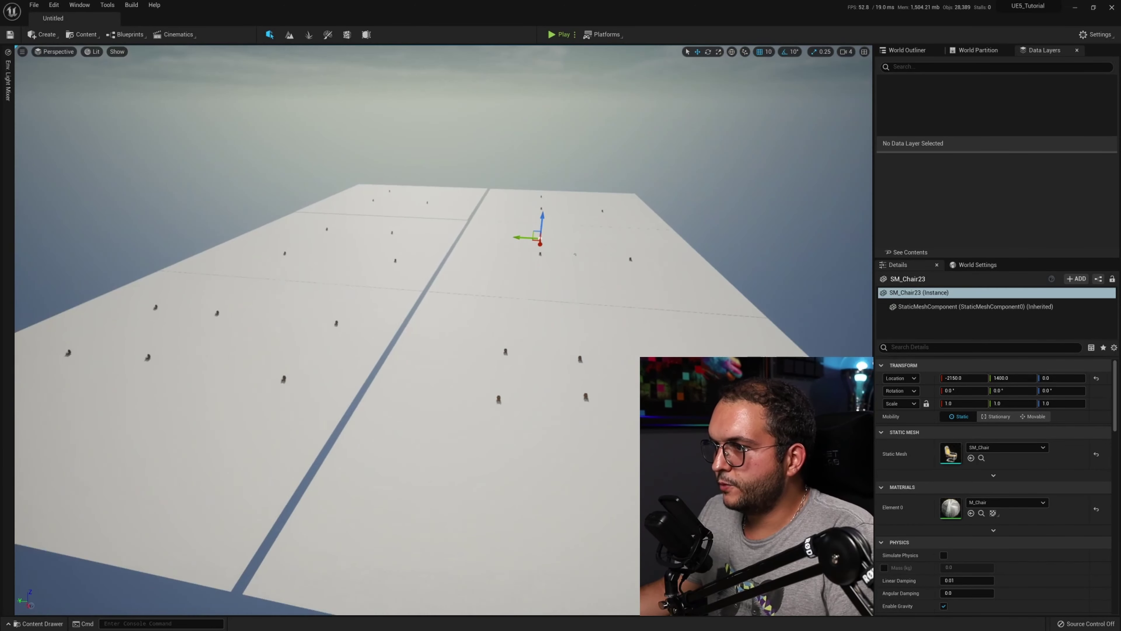
right_drag(441, 309, 442, 309)
right_drag(558, 321, 558, 321)
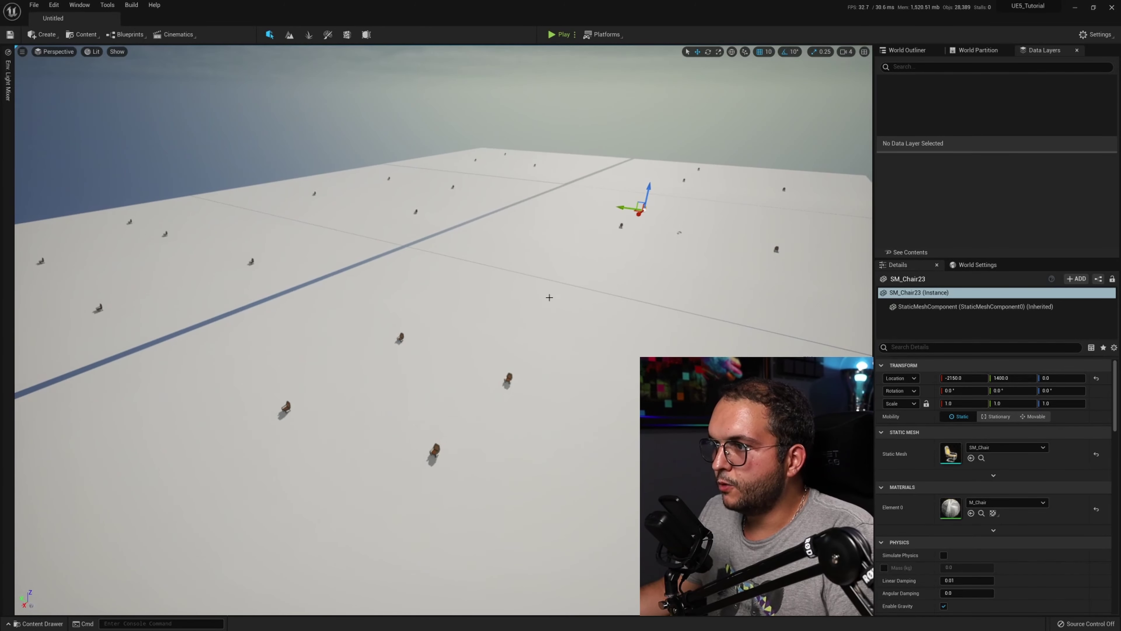
Step: Show the World Partition map and save the level as Test_WP in the ThirdPersonBP/Maps folder
click(977, 50)
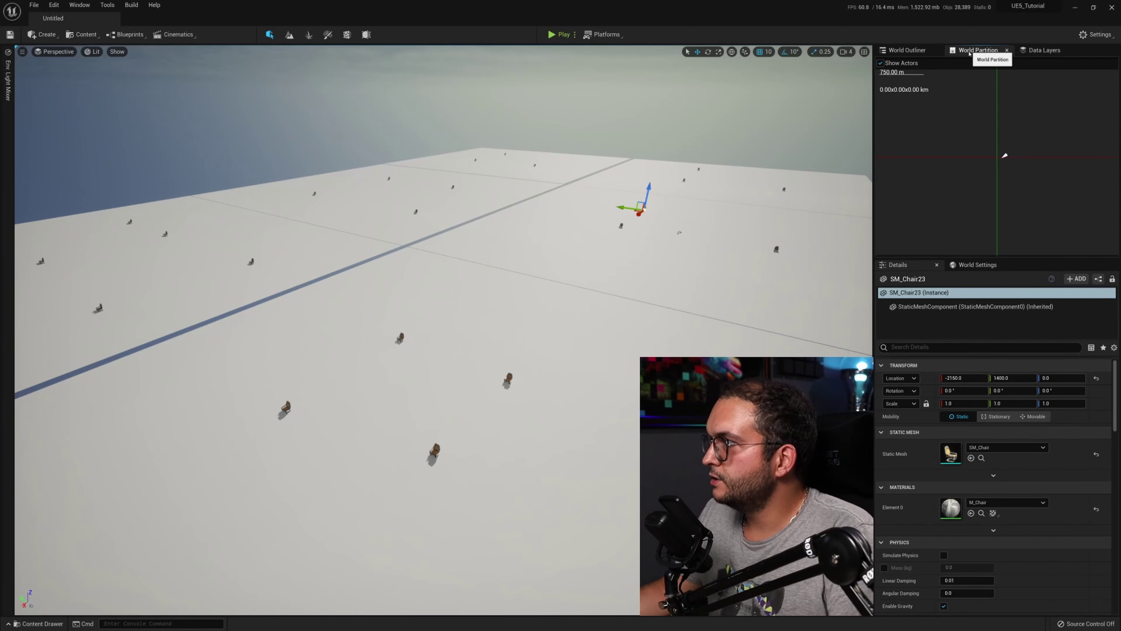
key(ctrl+s)
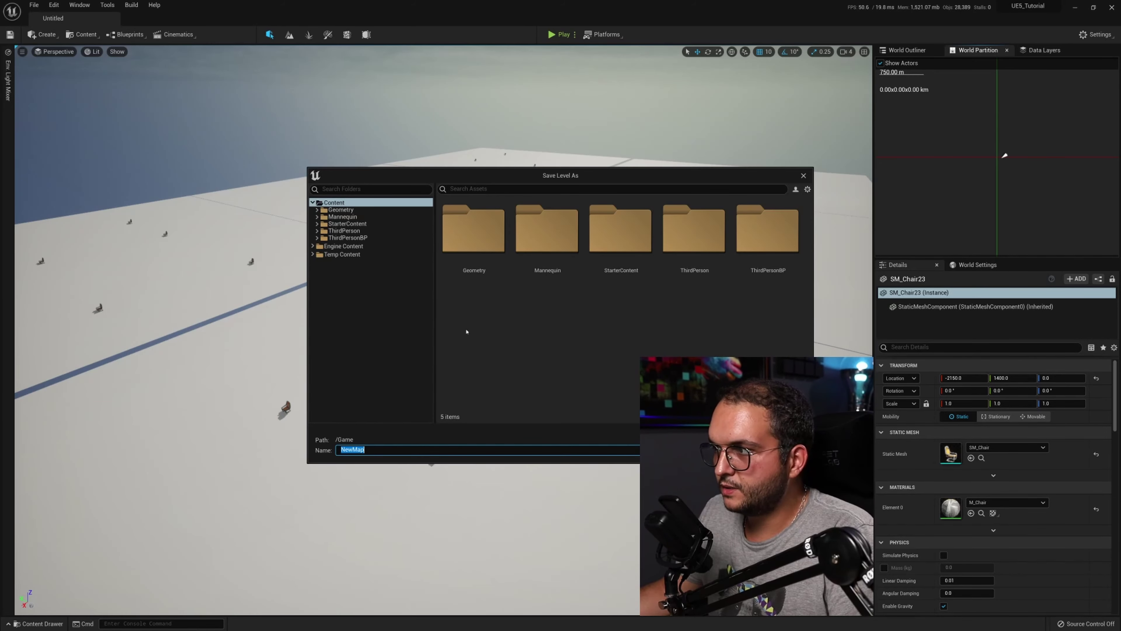
click(346, 237)
double_click(547, 230)
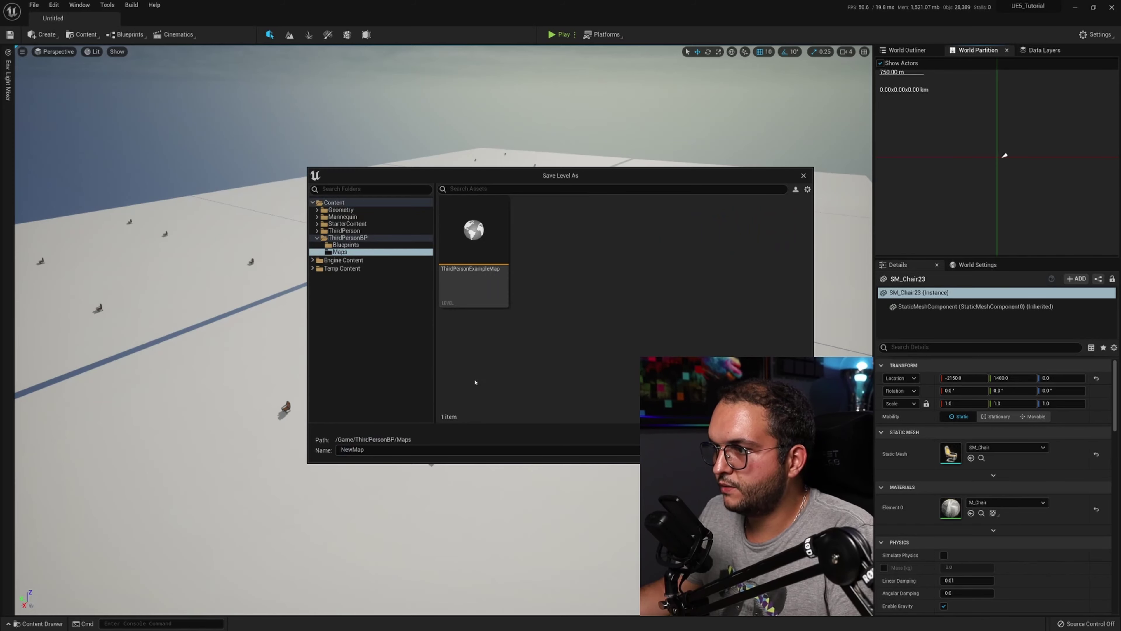
click(439, 450)
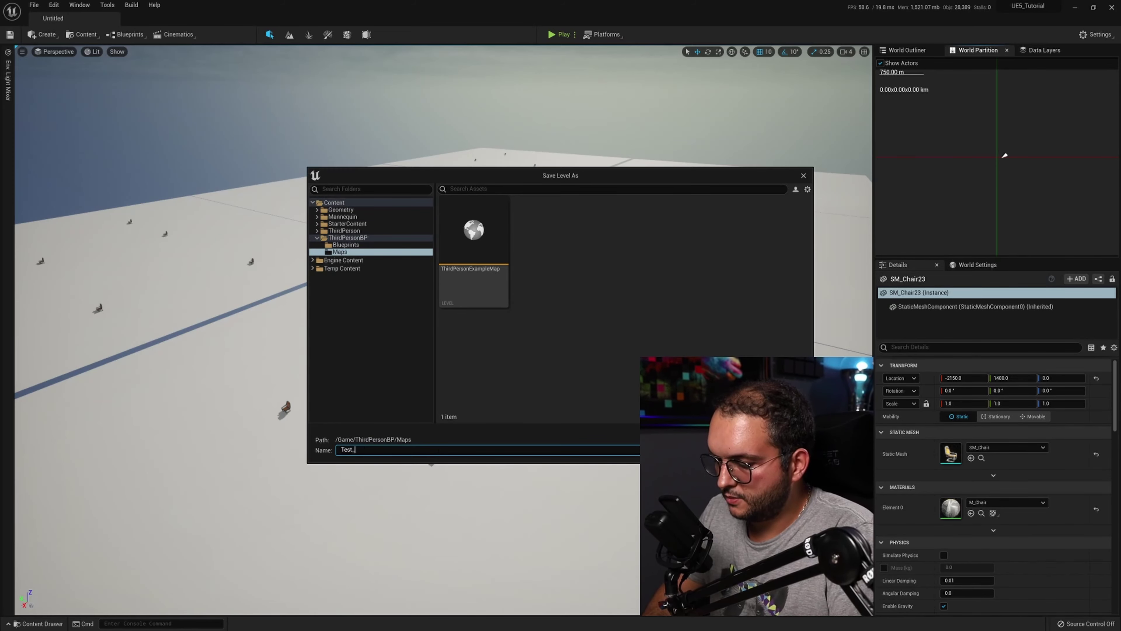
key(Return)
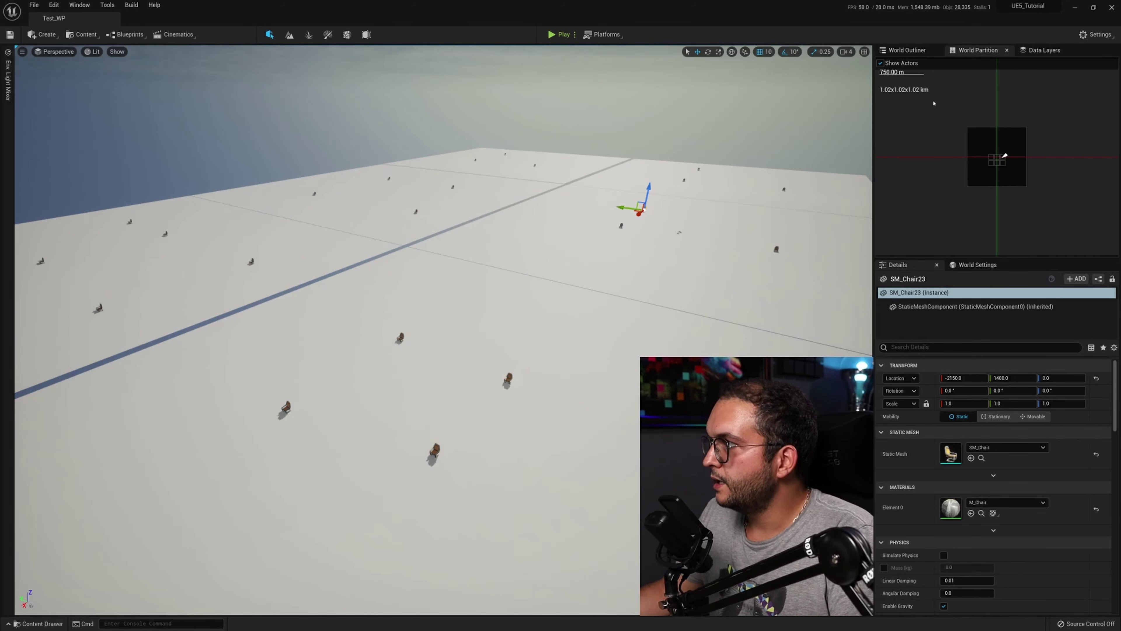
Step: Select all the cells in the World Partition map and unload them
scroll(935, 104, up, 3)
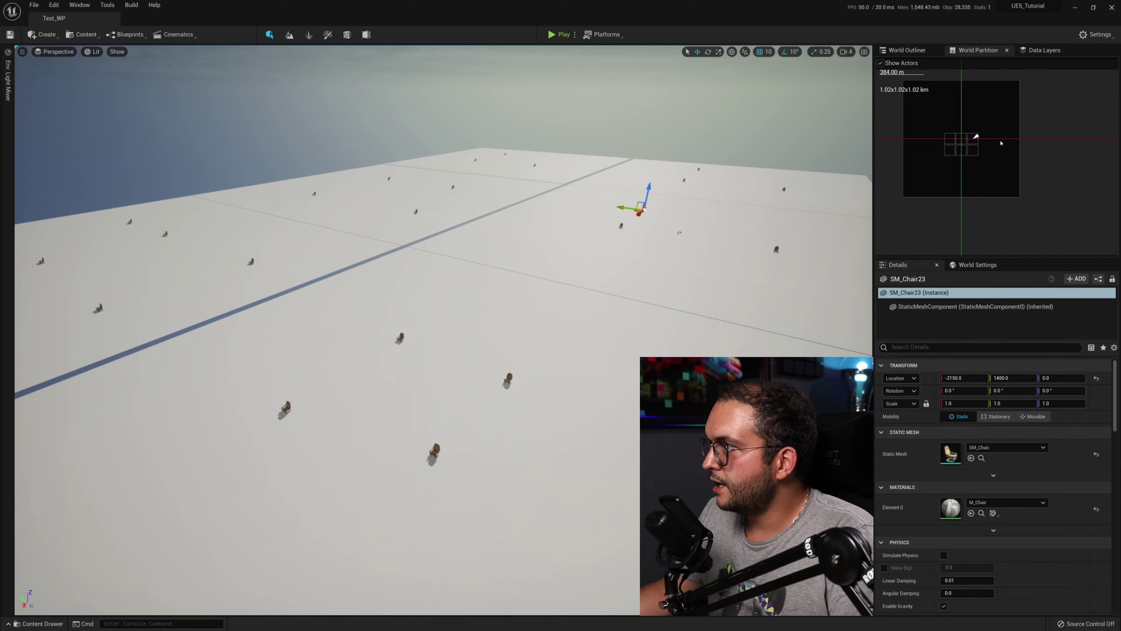
right_drag(999, 142, 1034, 177)
drag(915, 96, 1071, 238)
right_click(1010, 134)
click(1048, 153)
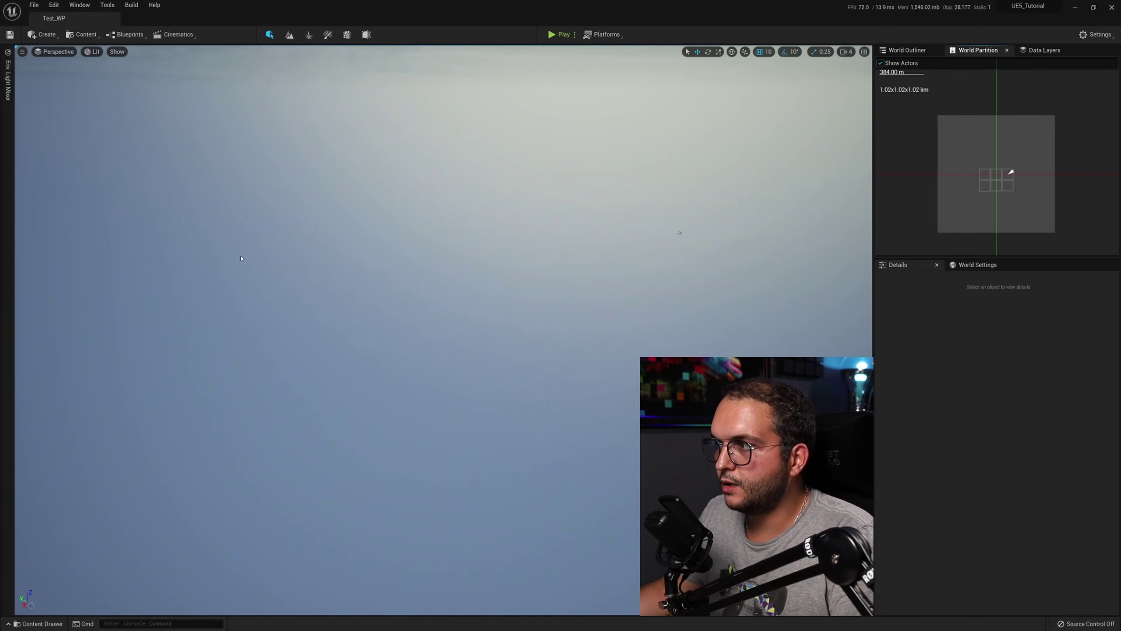
Step: Select the upper-left corner cell in the World Partition map and load it
right_drag(489, 293, 521, 291)
drag(912, 125, 962, 143)
right_click(961, 142)
click(981, 158)
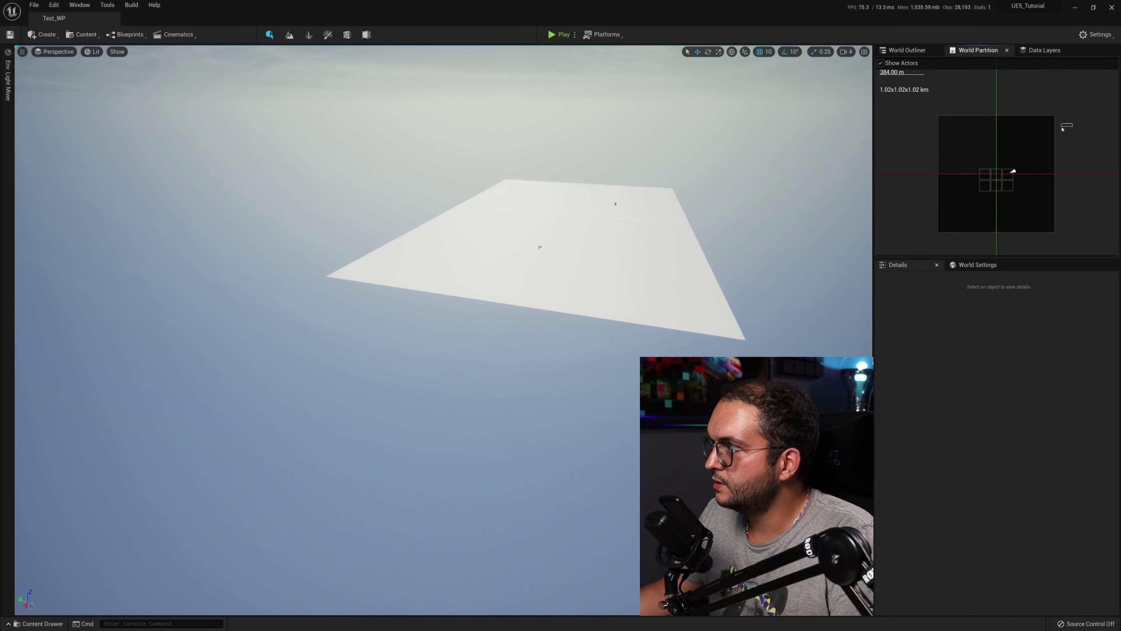
Step: Load the remaining upper-right, lower-right and lower-left cells in the World Partition map
right_drag(1033, 144, 1034, 143)
right_click(1045, 150)
click(1059, 165)
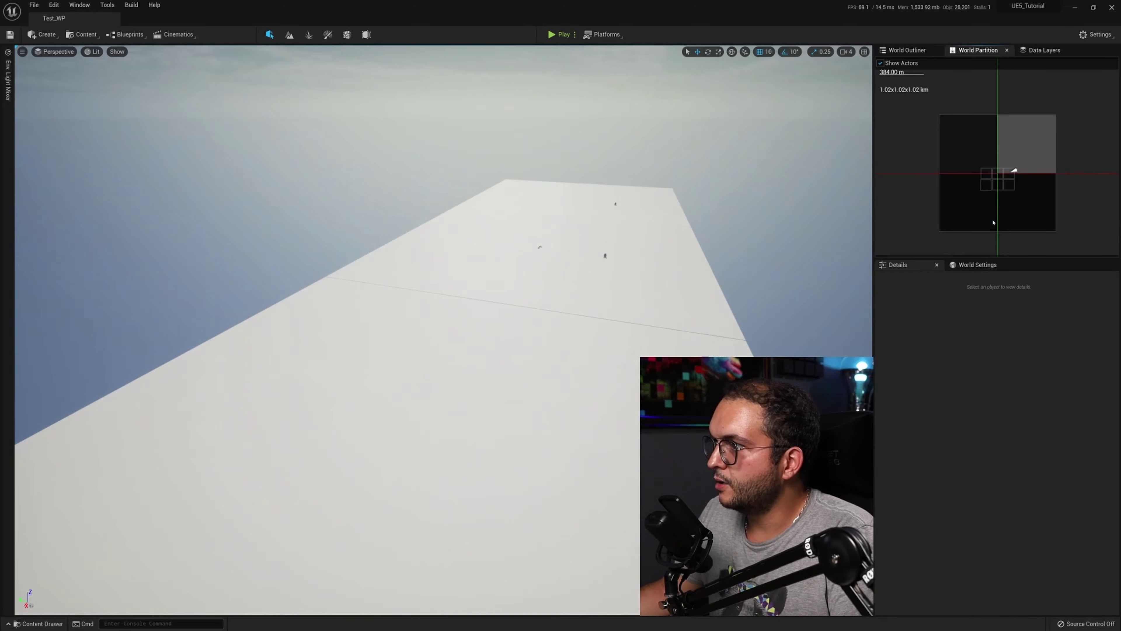
click(1038, 200)
right_click(1039, 200)
click(1059, 215)
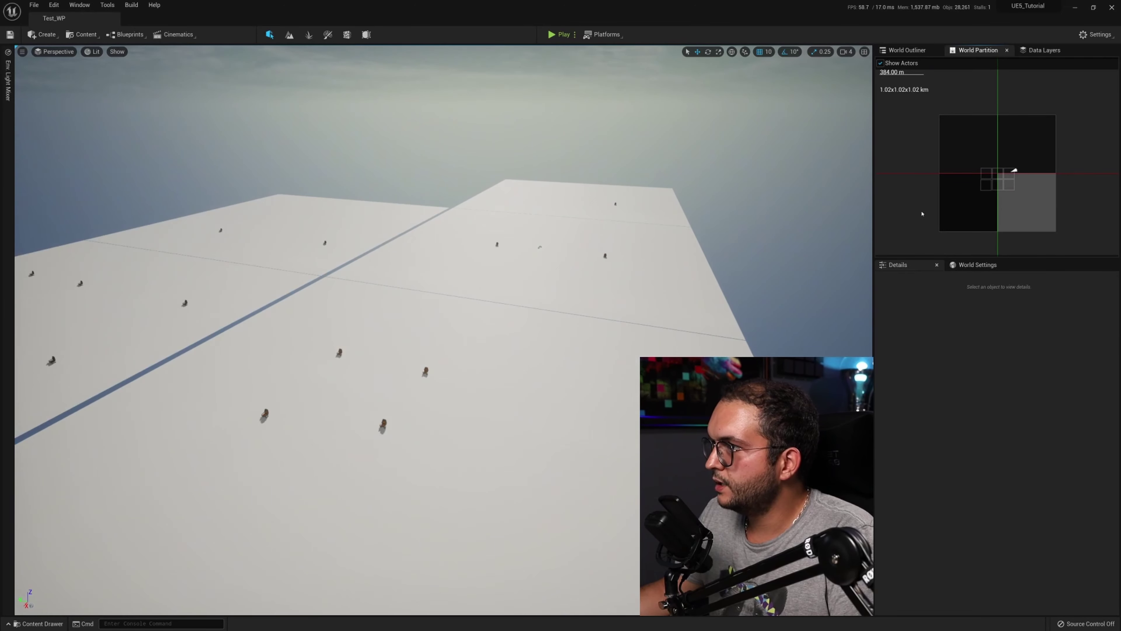
drag(910, 199, 920, 203)
click(955, 203)
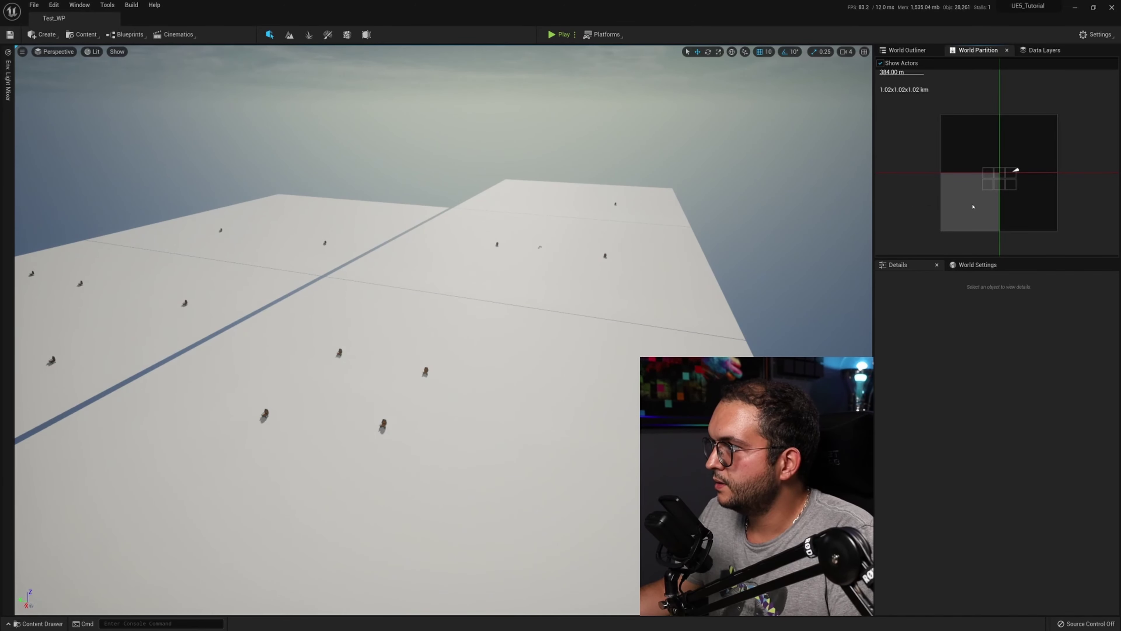
right_click(953, 205)
click(973, 221)
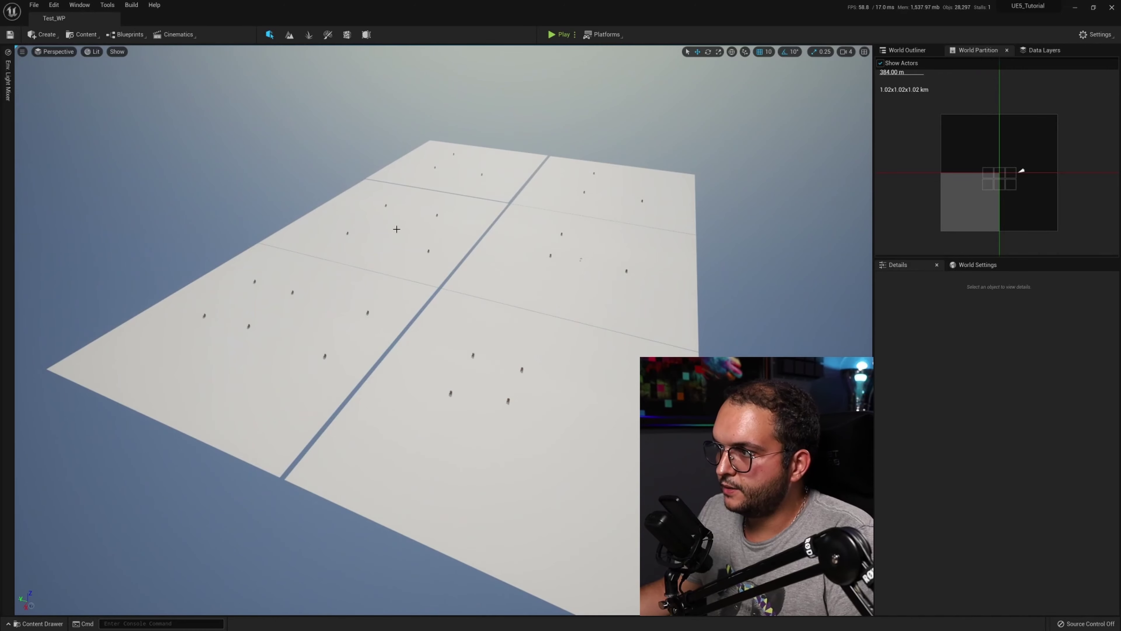
mouse_move(602, 349)
right_down()
mouse_move(633, 352)
mouse_move(597, 353)
right_up()
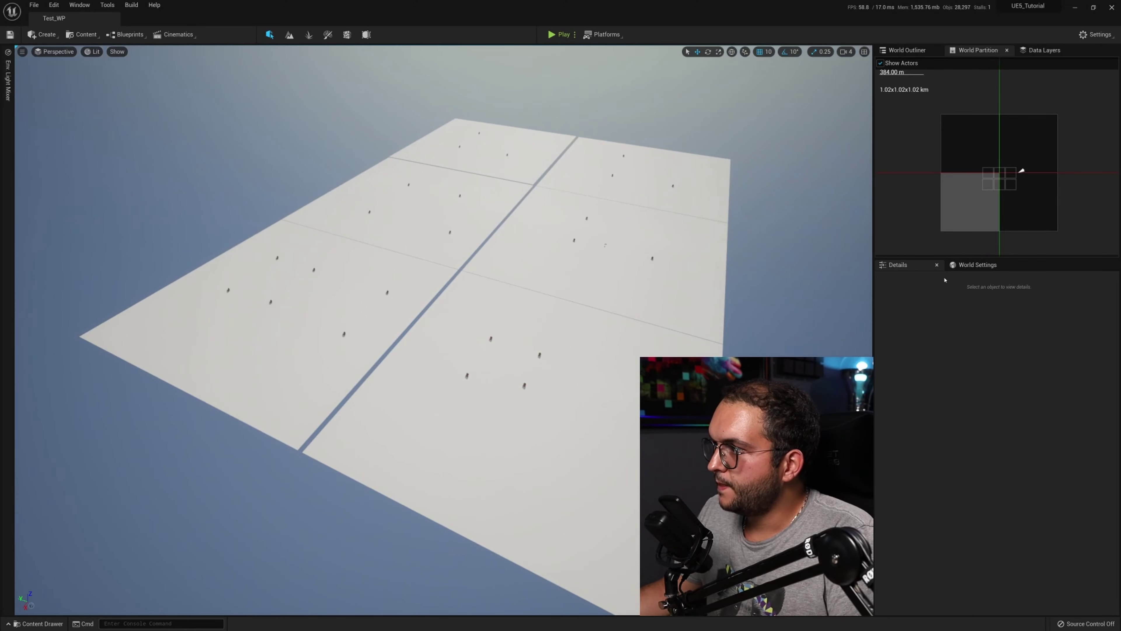
Step: Expand the World Partition runtime hash settings in World Settings down to the MainGrid entry, making its property names readable
click(955, 265)
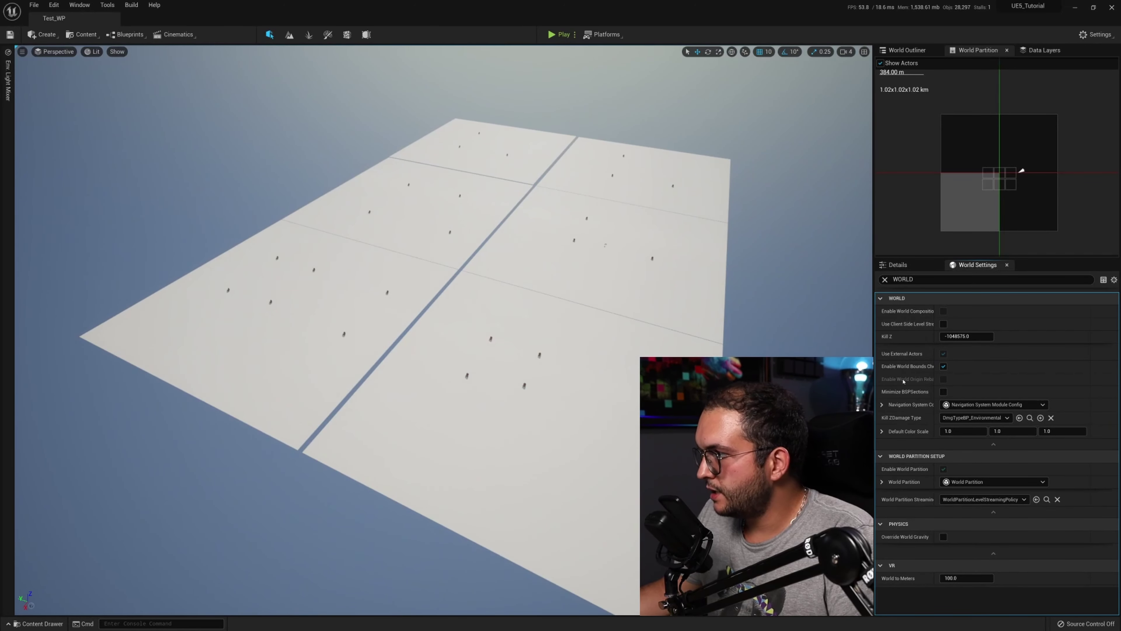
click(881, 482)
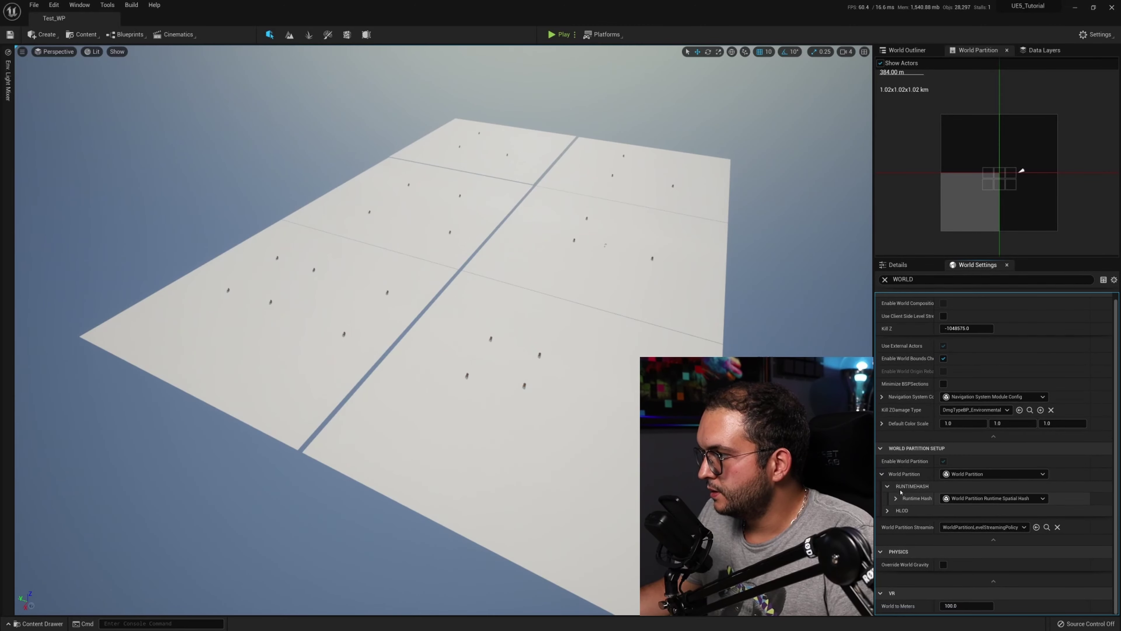
click(896, 498)
click(901, 499)
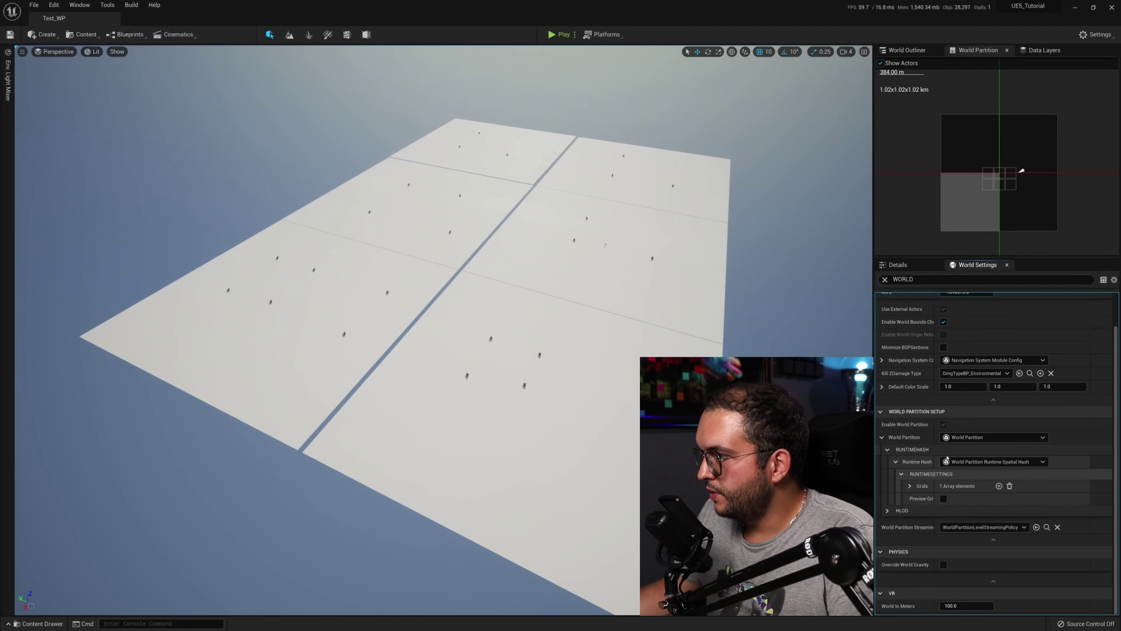
click(910, 485)
click(918, 485)
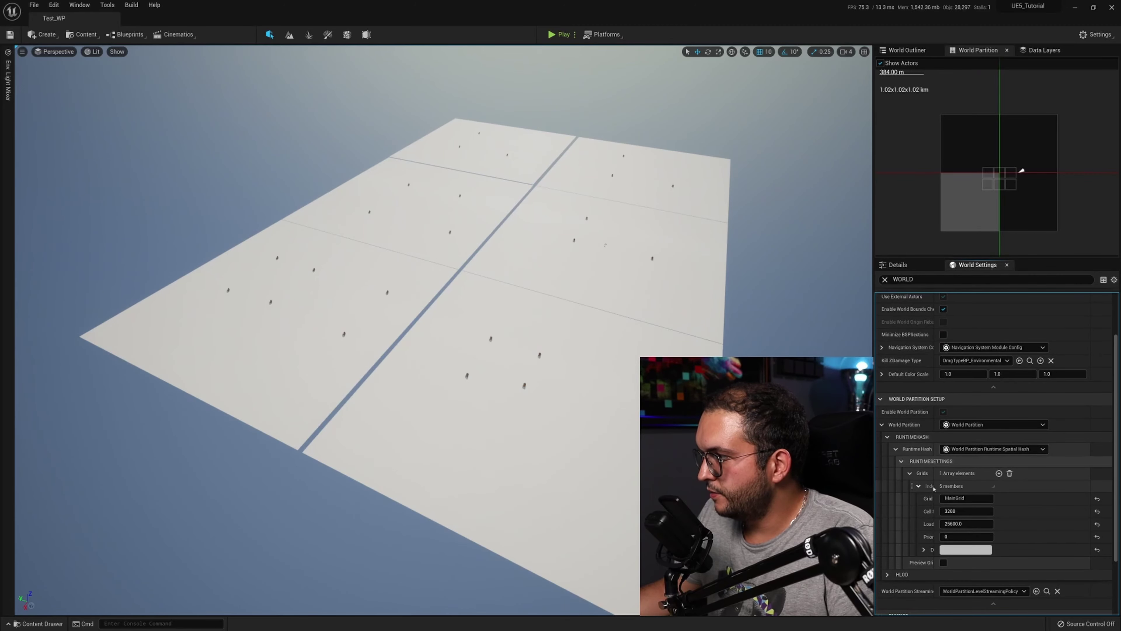
scroll(966, 484, down, 2)
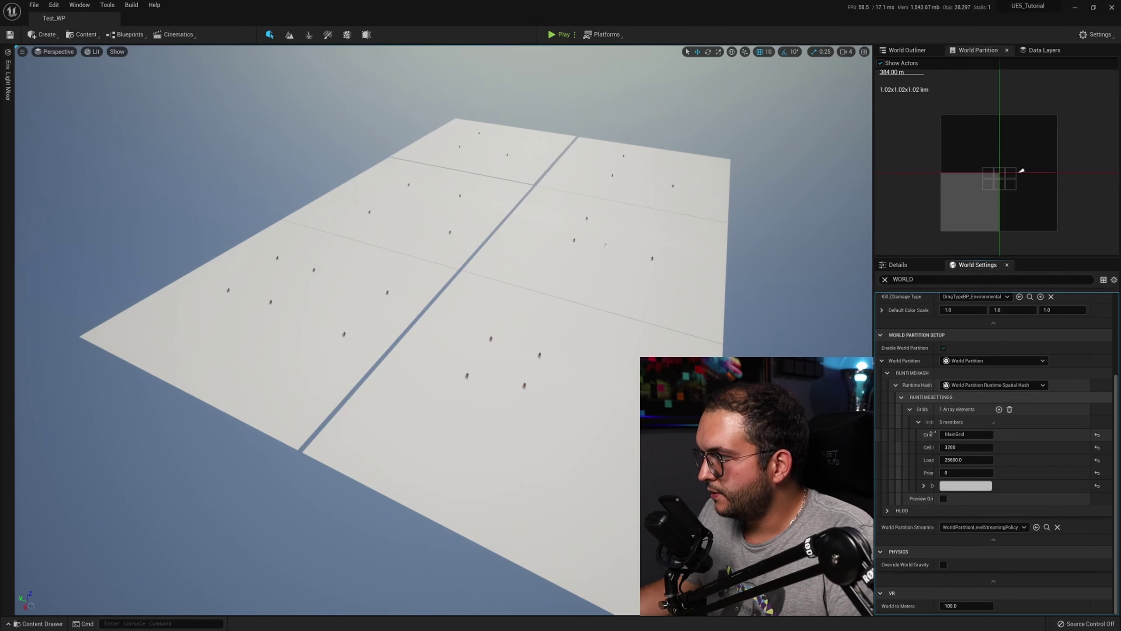
drag(933, 431, 958, 429)
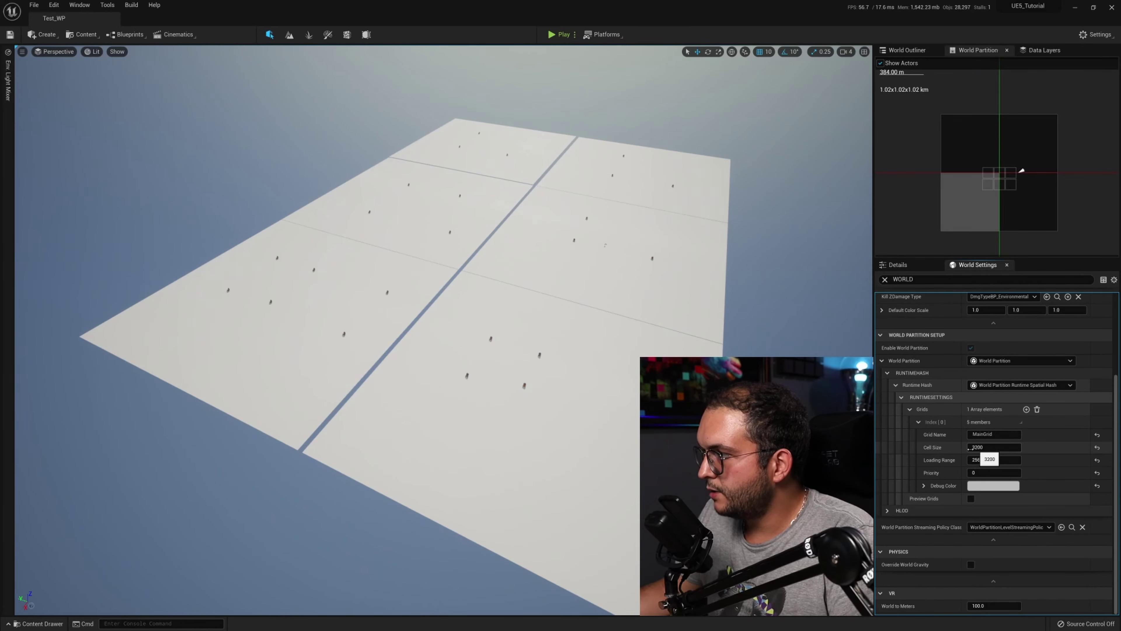
Step: Enable Preview Grids and set MainGrid's cell size to 5809 and its loading range to 9430.438477
click(971, 498)
right_drag(522, 354, 522, 355)
drag(991, 447, 1019, 446)
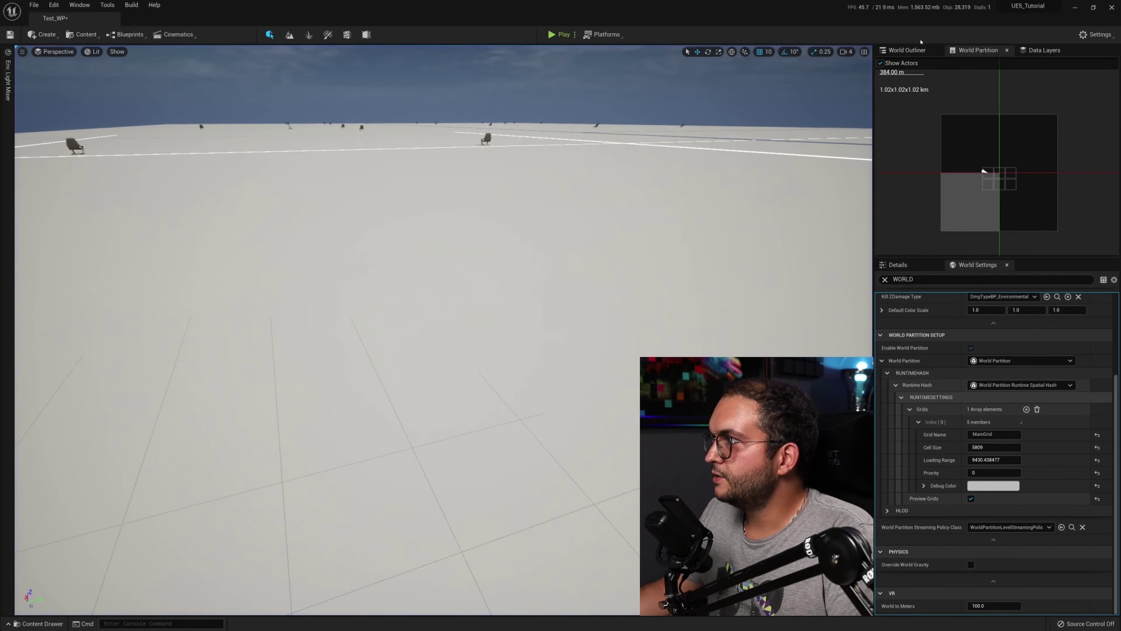
Step: Select all the SM_Chair actors in the World Outliner and set their scale to 10 on X, Y and Z
click(909, 49)
scroll(940, 155, down, 4)
scroll(940, 150, up, 4)
click(934, 126)
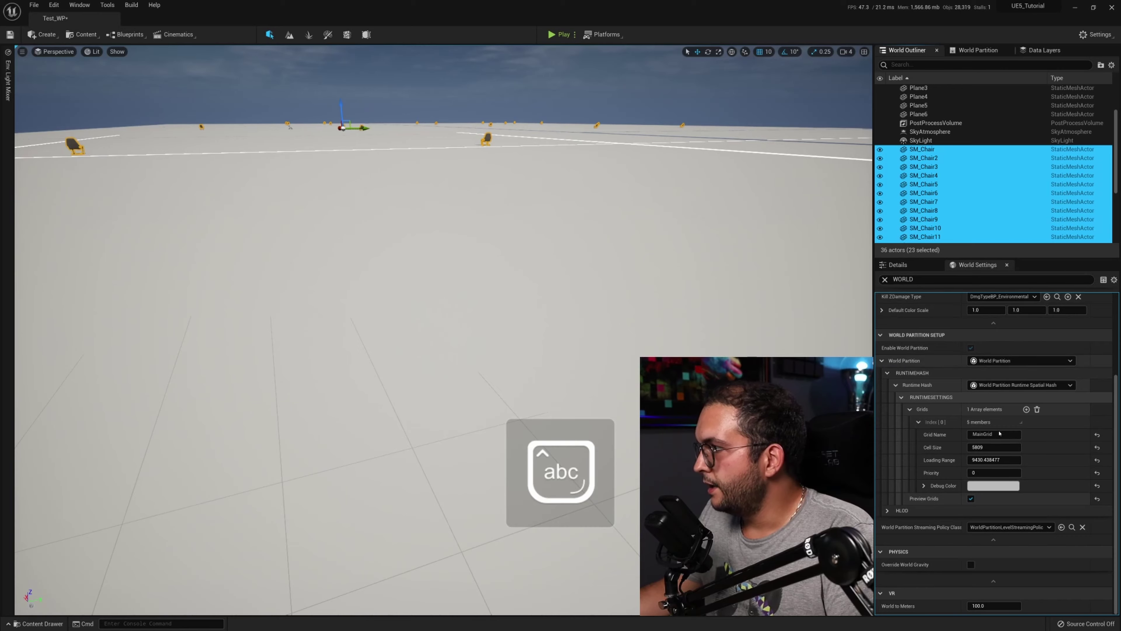
scroll(1015, 363, up, 9)
click(902, 267)
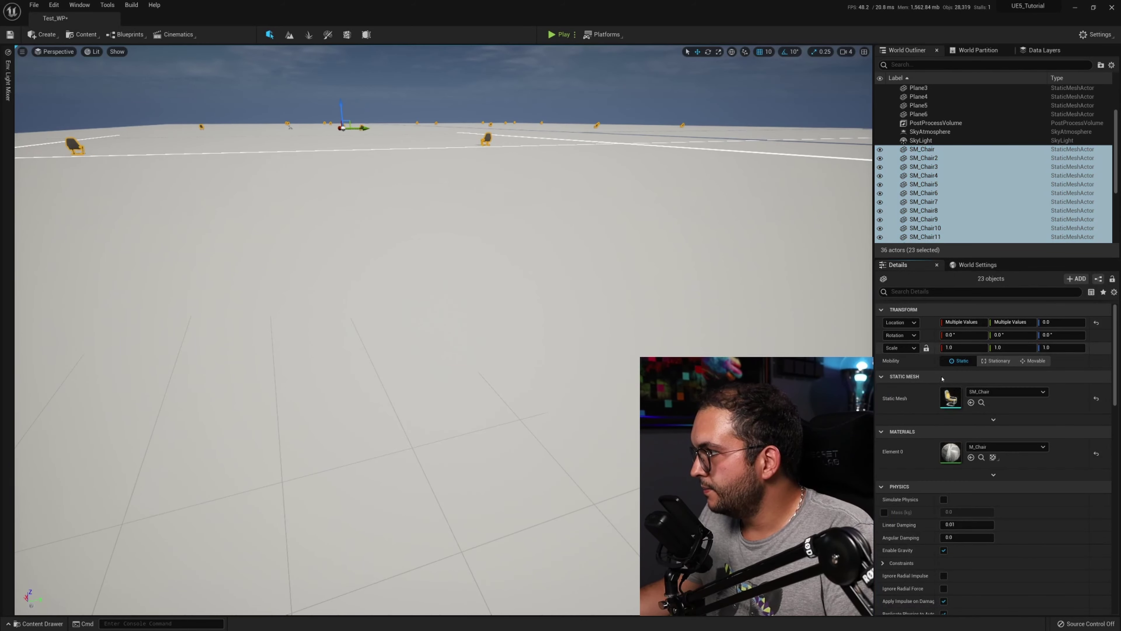
text(10)
key(Tab)
text(10)
key(Tab)
key(Return)
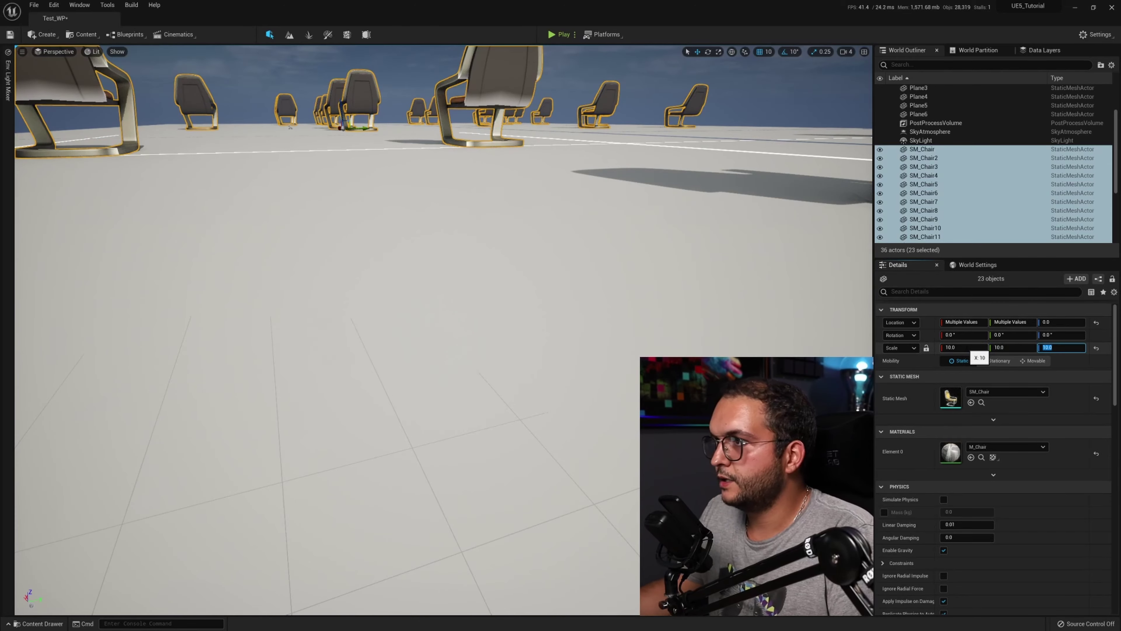
Step: Play the level, run the character forward and back among the chairs to check cell streaming, and stop the play session
right_drag(602, 250, 611, 216)
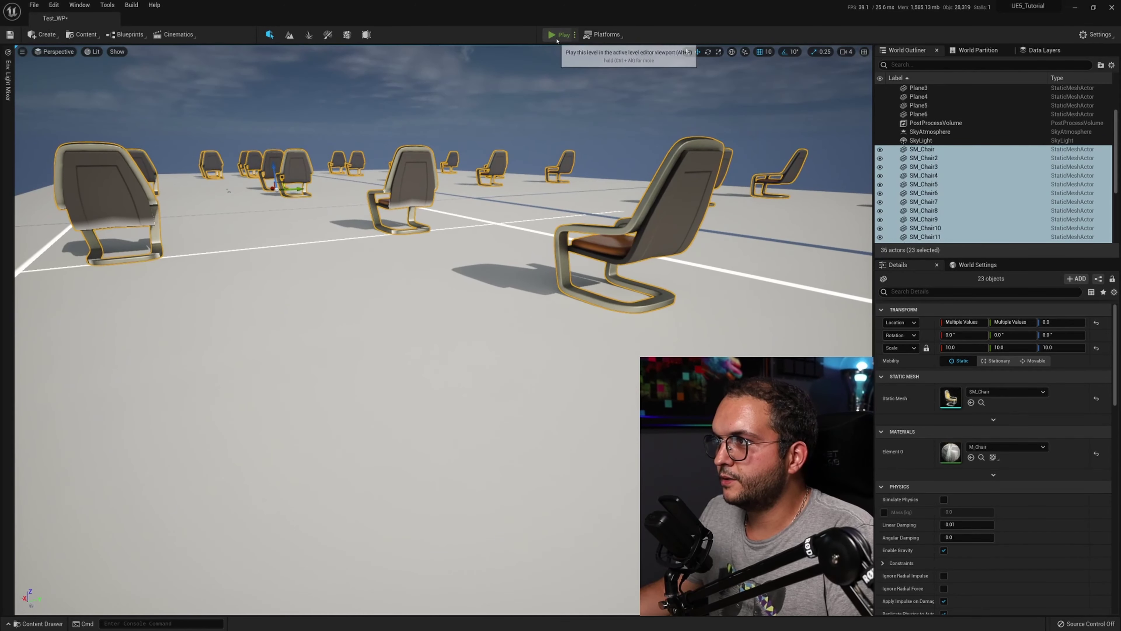
click(555, 35)
click(540, 74)
key(w)
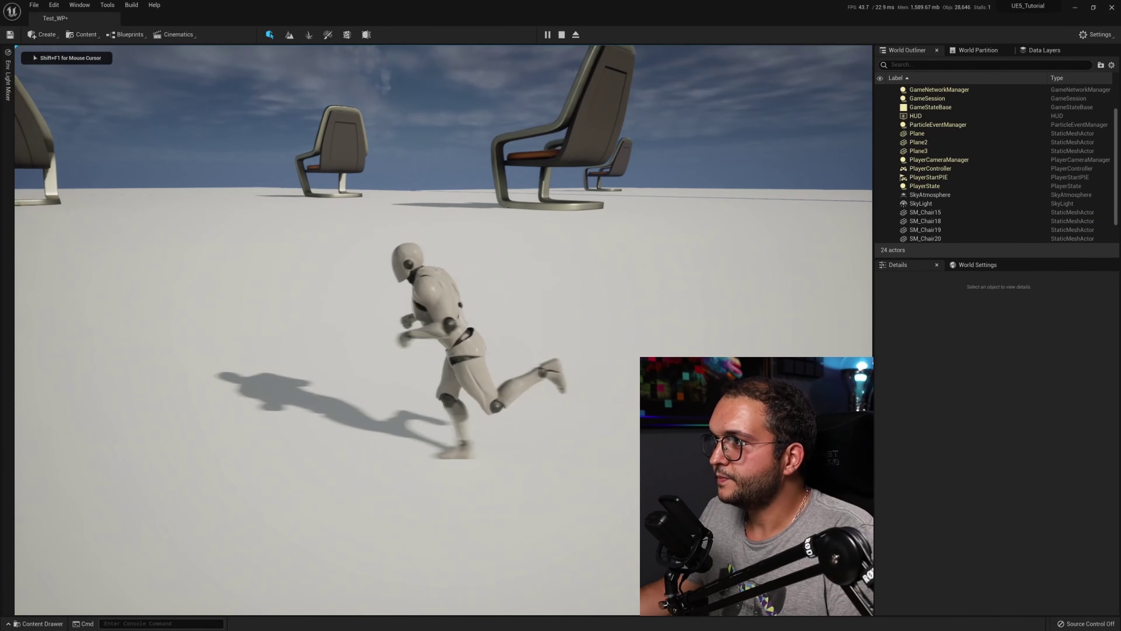
key(w)
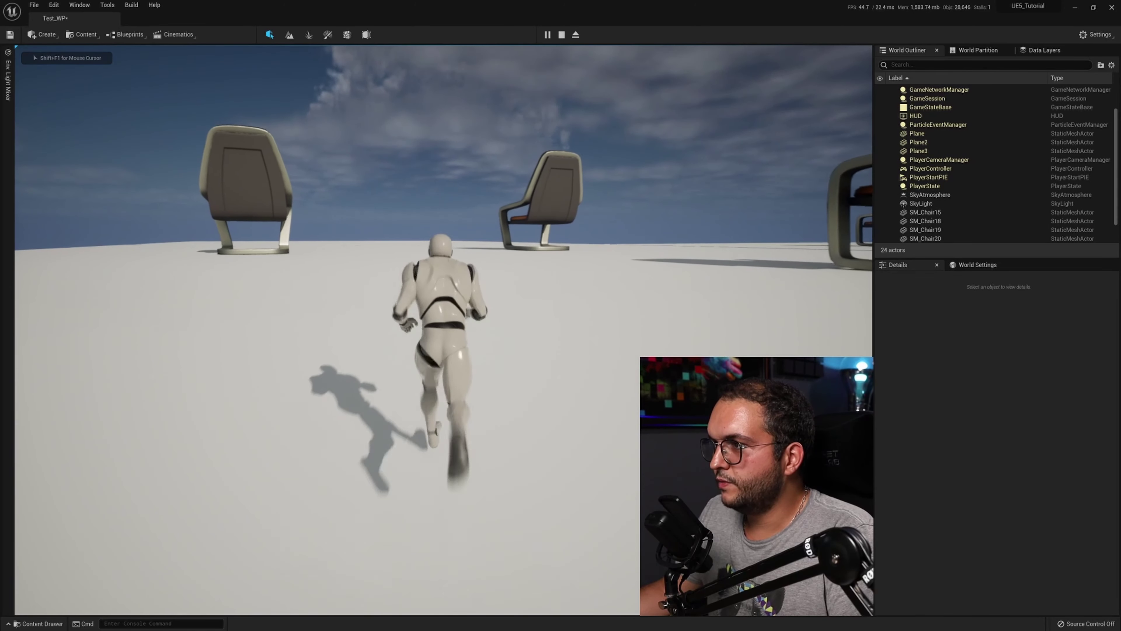
key(w)
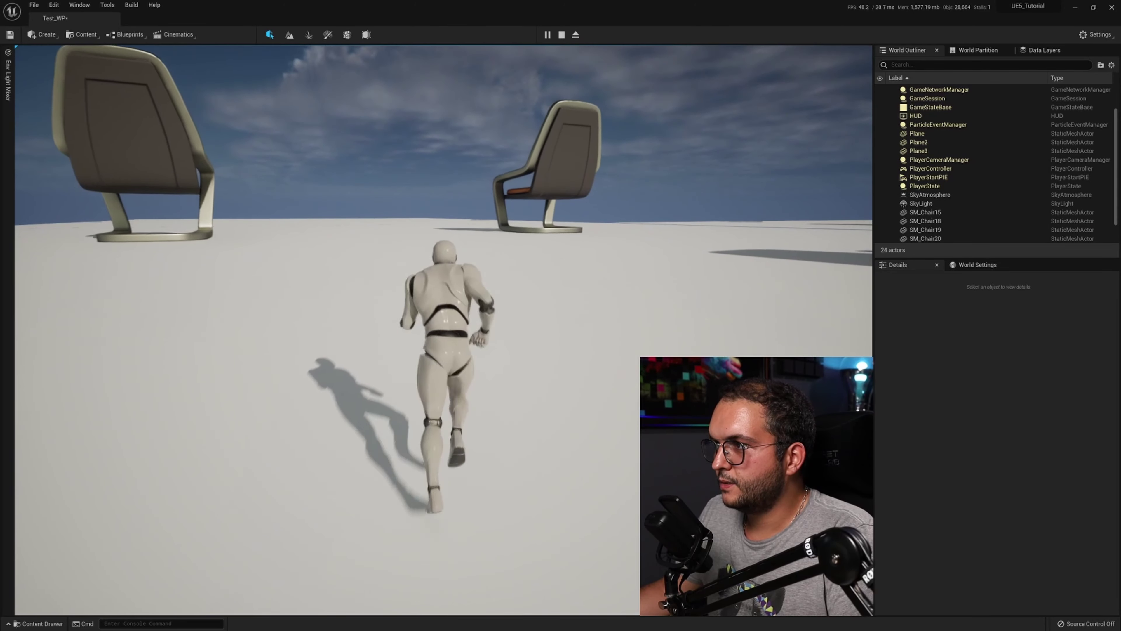
key(w)
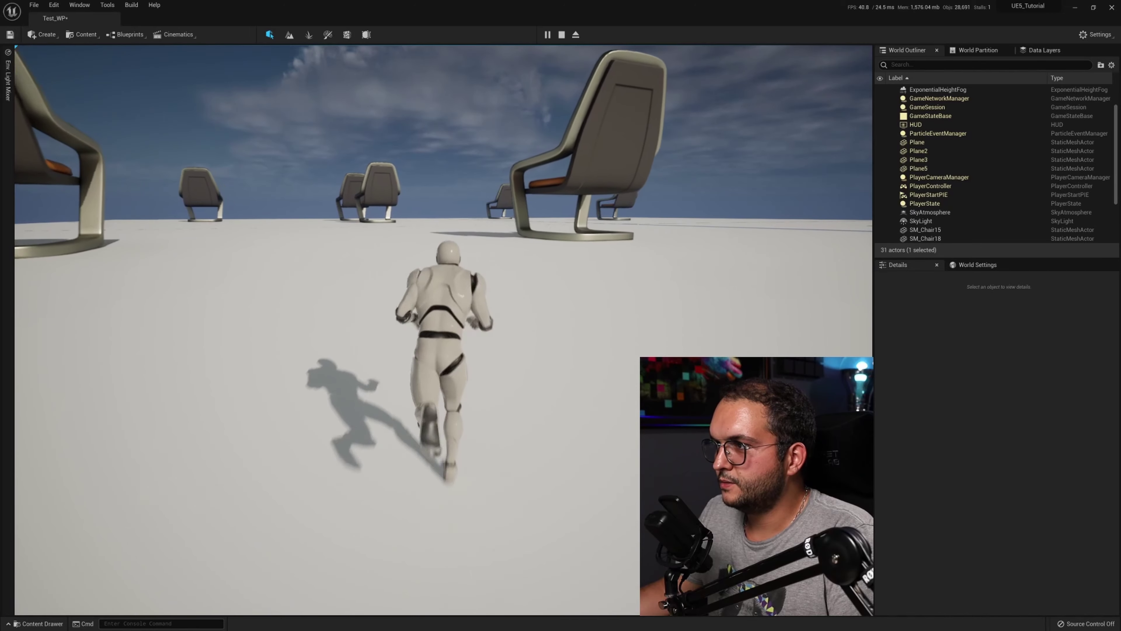
key(w)
key(s)
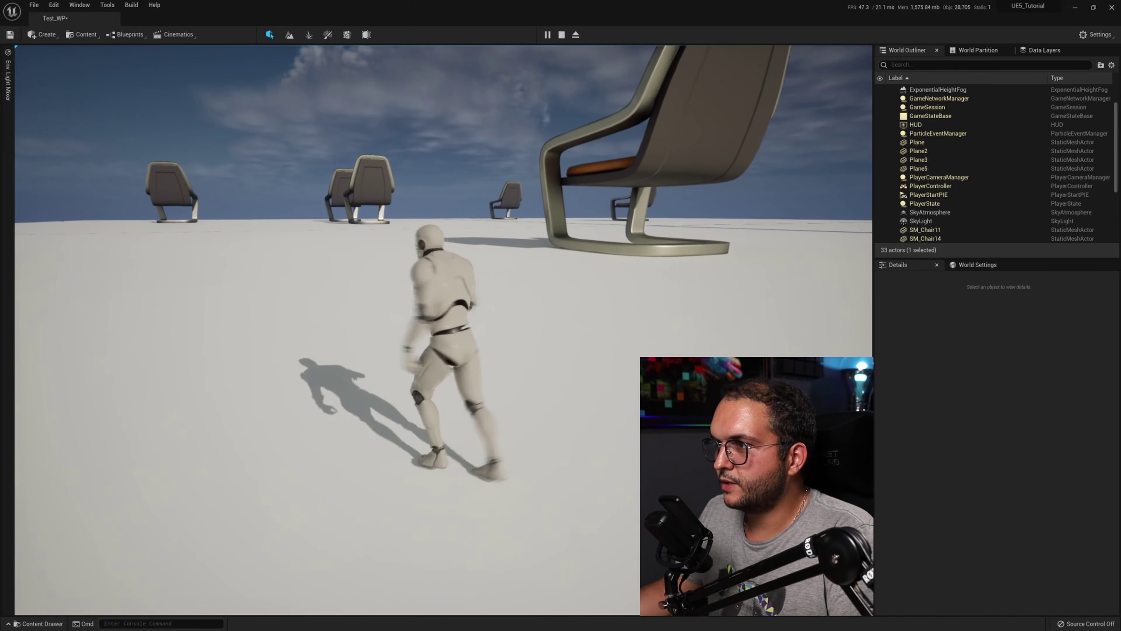
key(s)
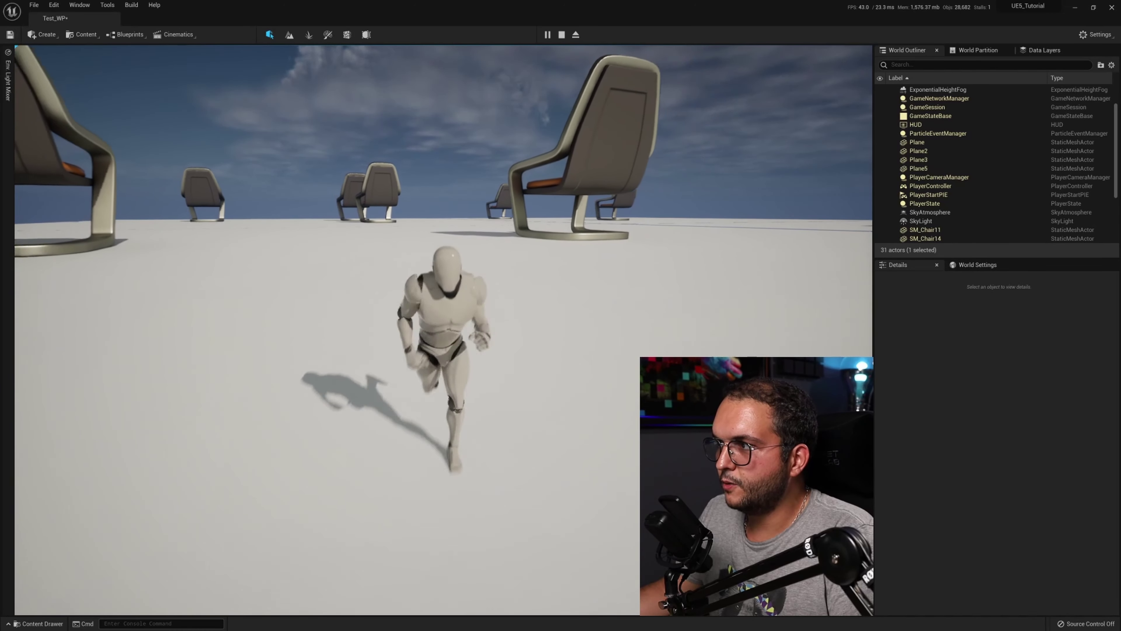
key(s)
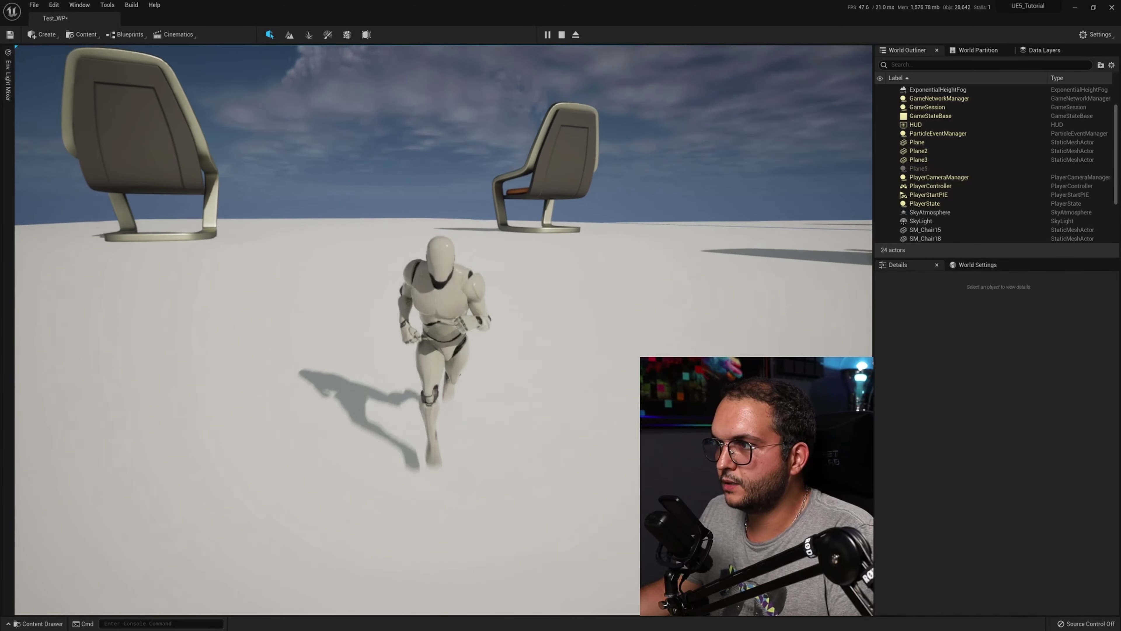
key(s)
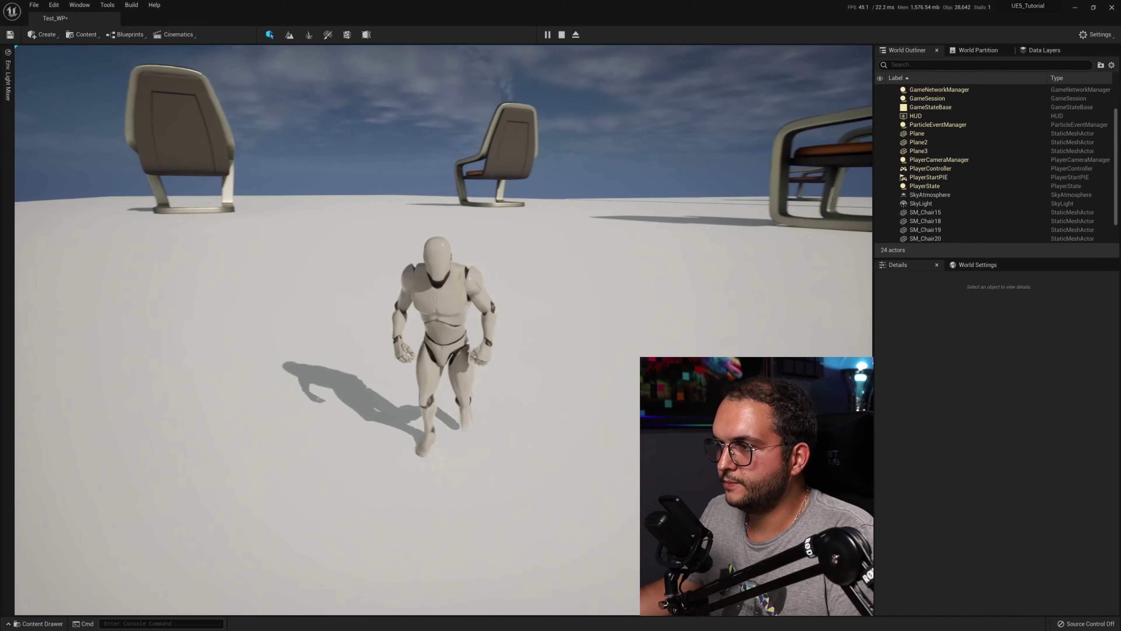
key(Escape)
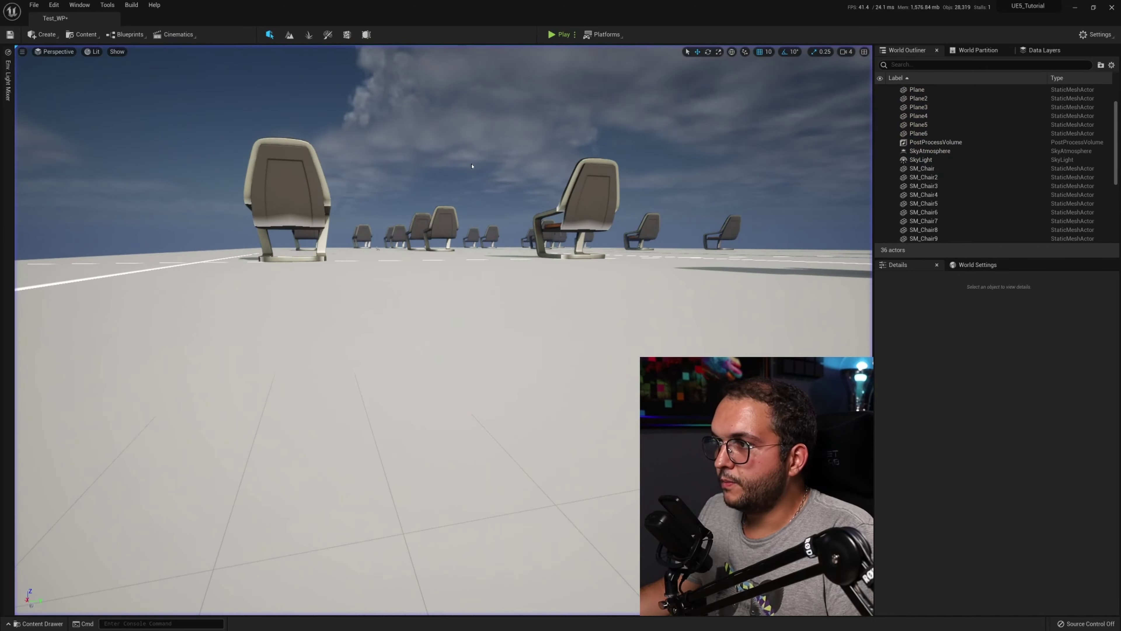
Step: Run the console command wp.Runtime.ToggleDrawRuntimeHash2D
key(s)
right_drag(444, 330, 582, 336)
key(w)
key(w)
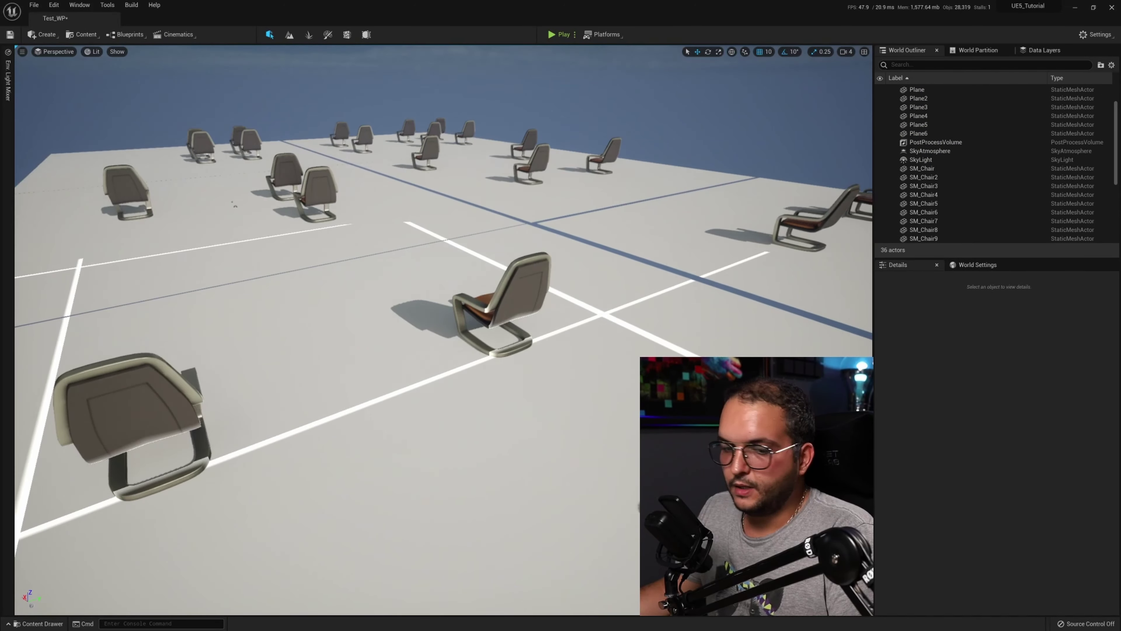
right_drag(443, 330, 464, 308)
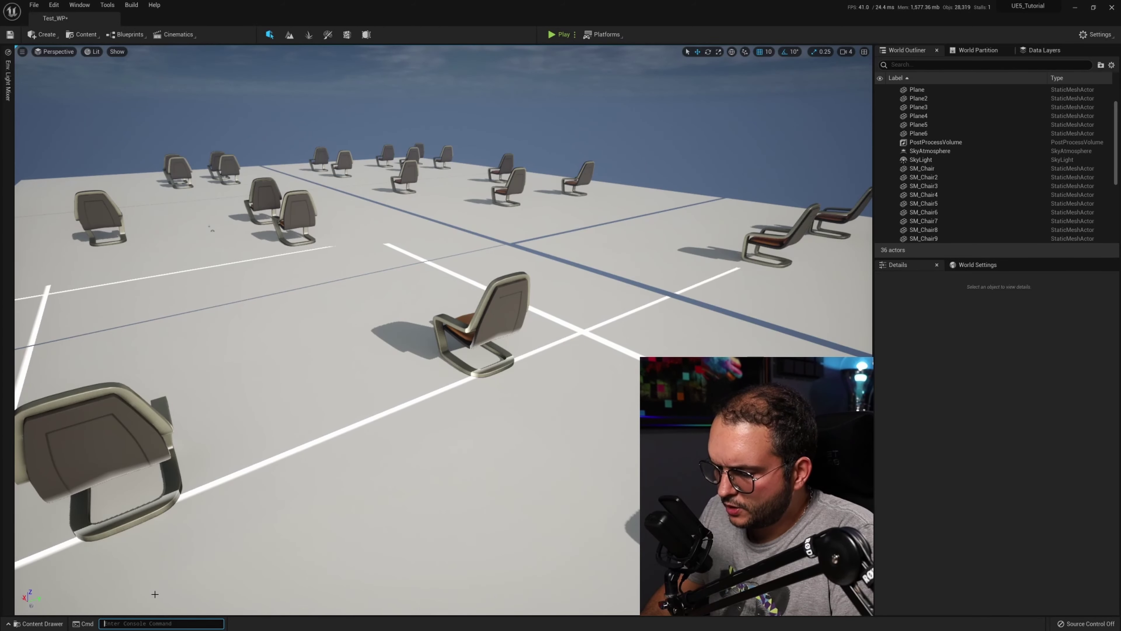
text(wp)
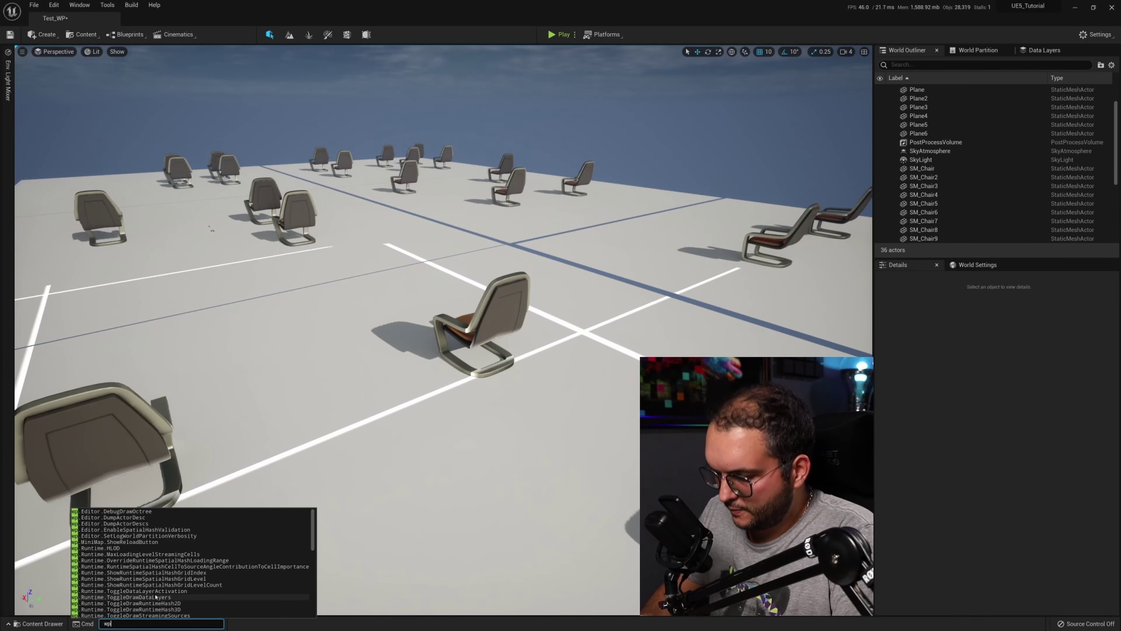
text(.runt)
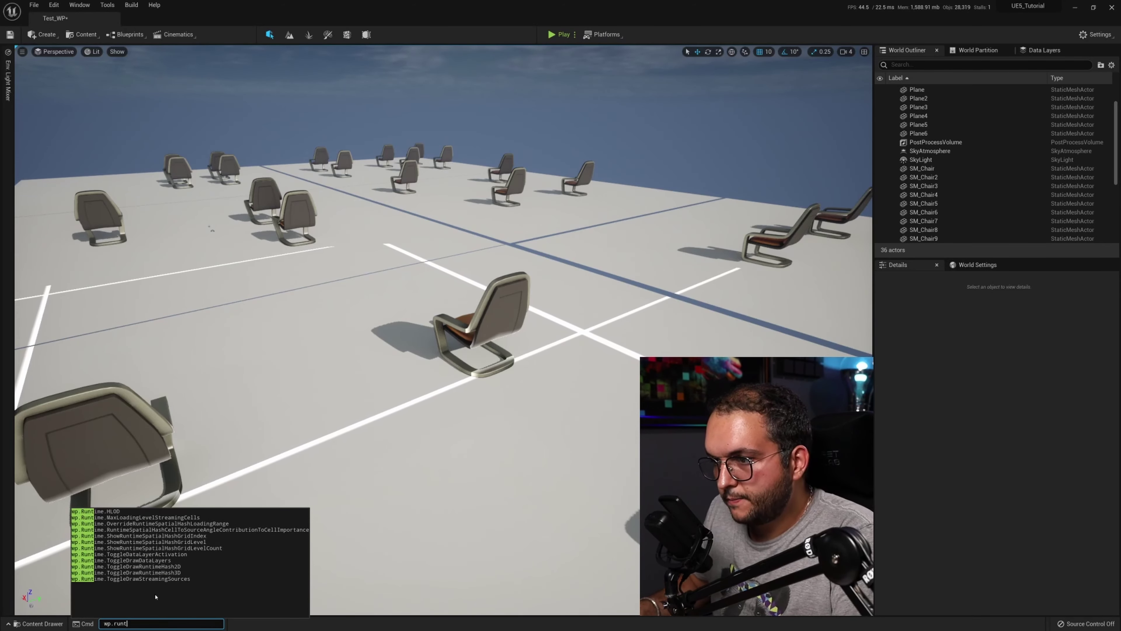
key(Up)
key(Up)
key(Up)
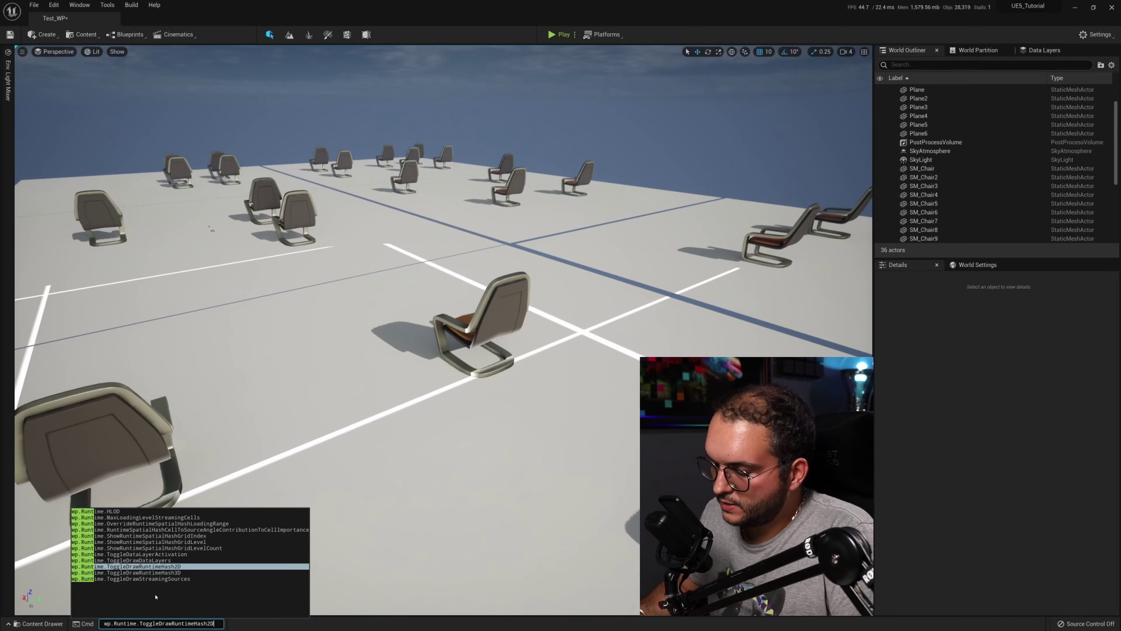
key(Return)
text(wp.Runtime.ToggleDrawRuntimeHash)
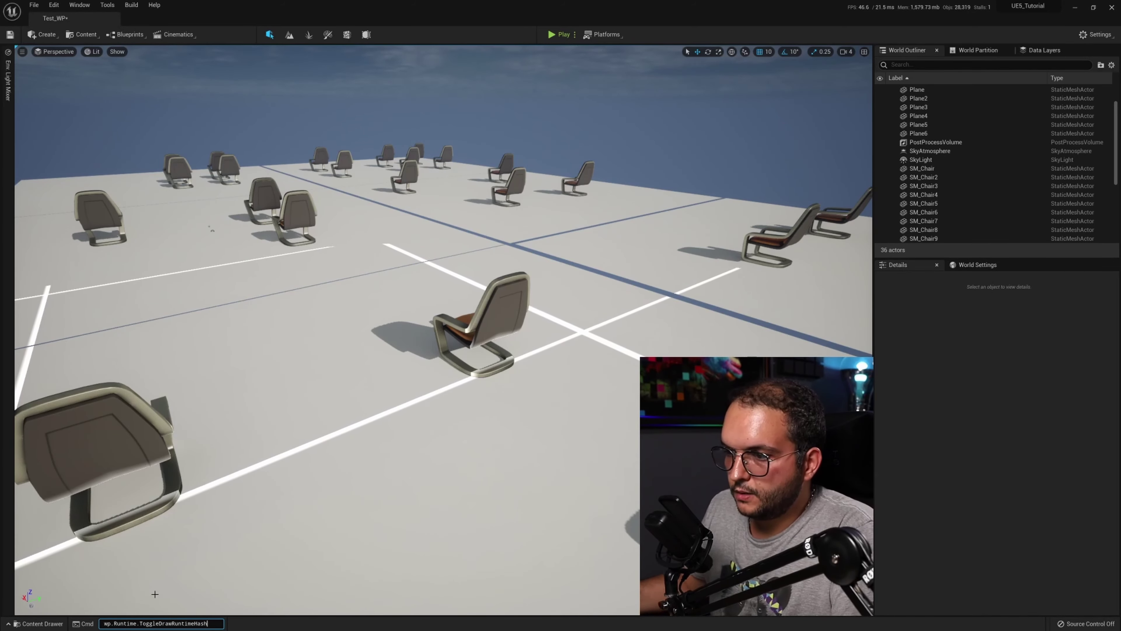
Step: Play the level and run the character forward and back among the chairs to examine cell loading and unloading on the 2D runtime hash overlay
click(569, 34)
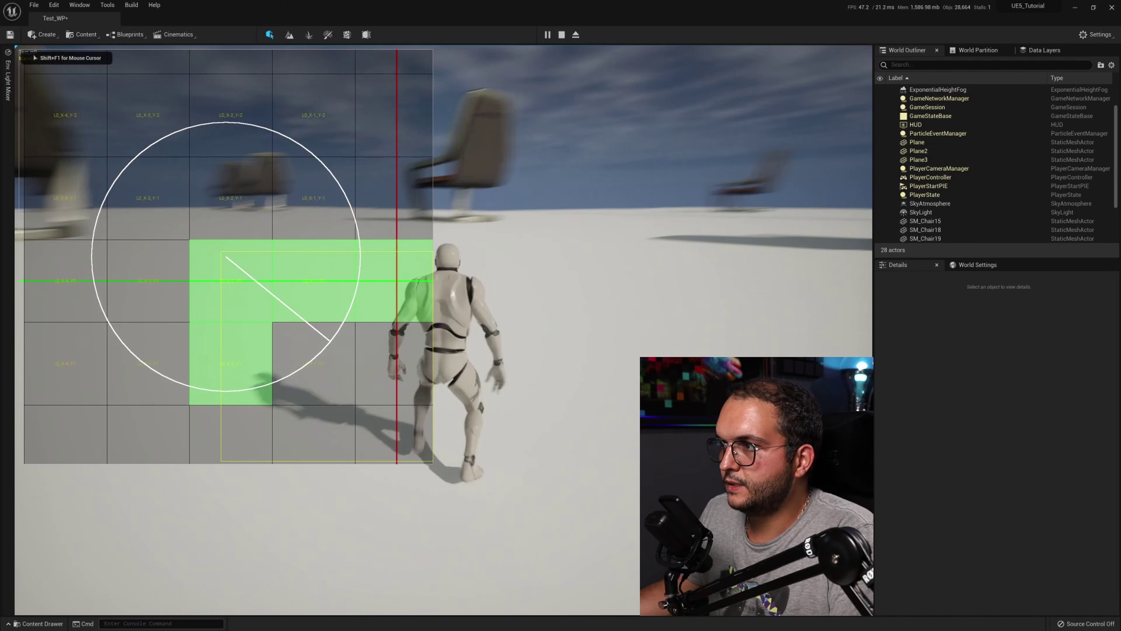
key(w)
key(w)
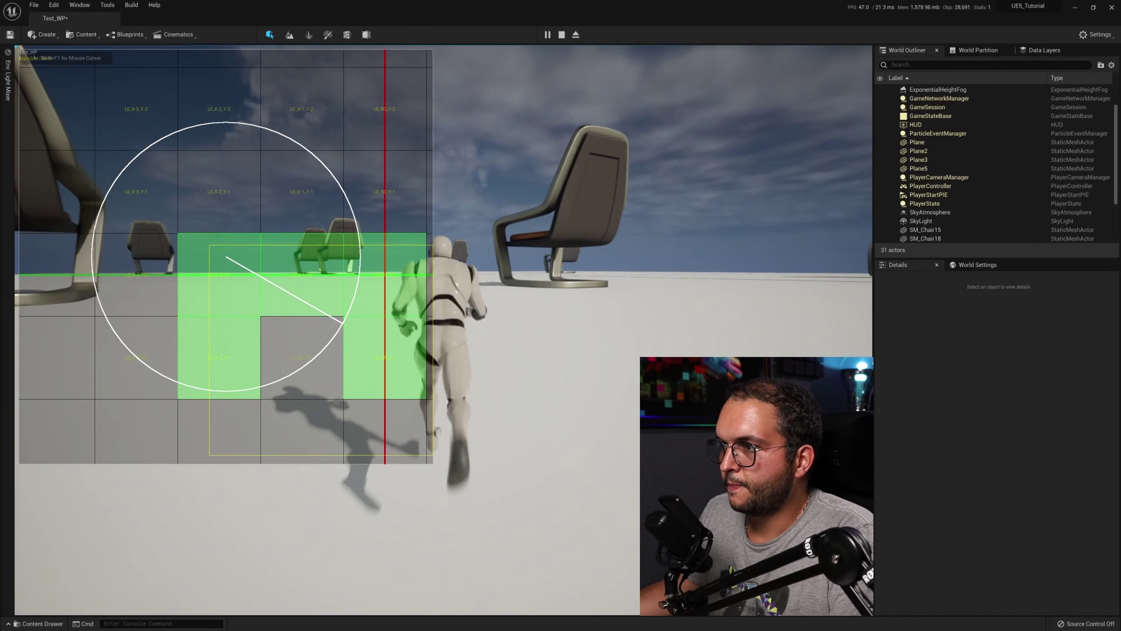
key(w)
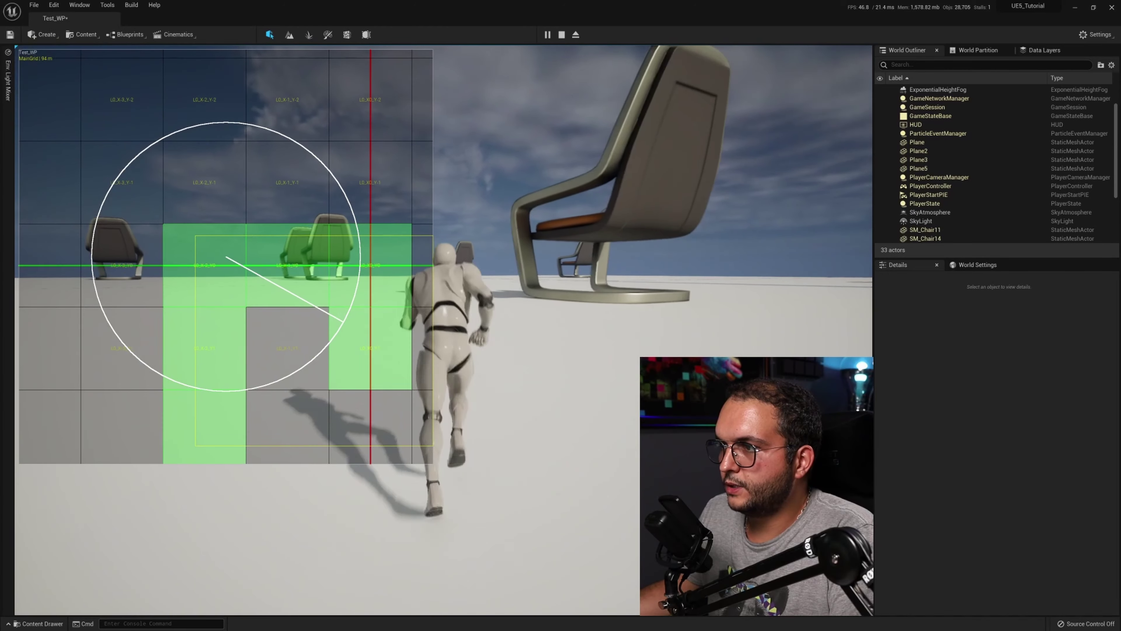
key(s)
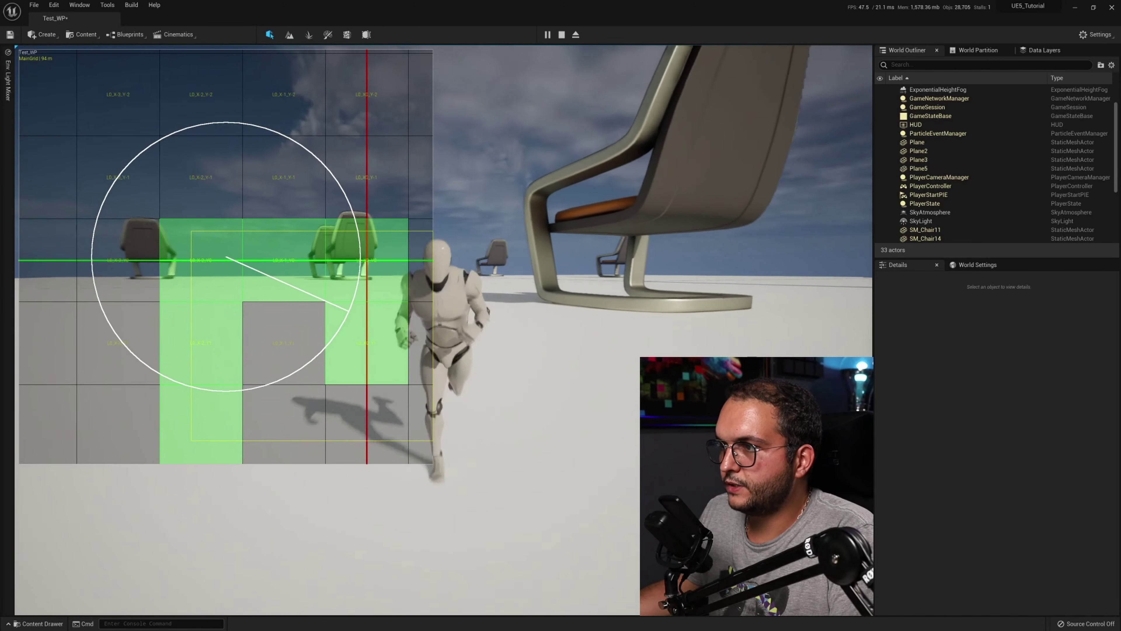
key(s)
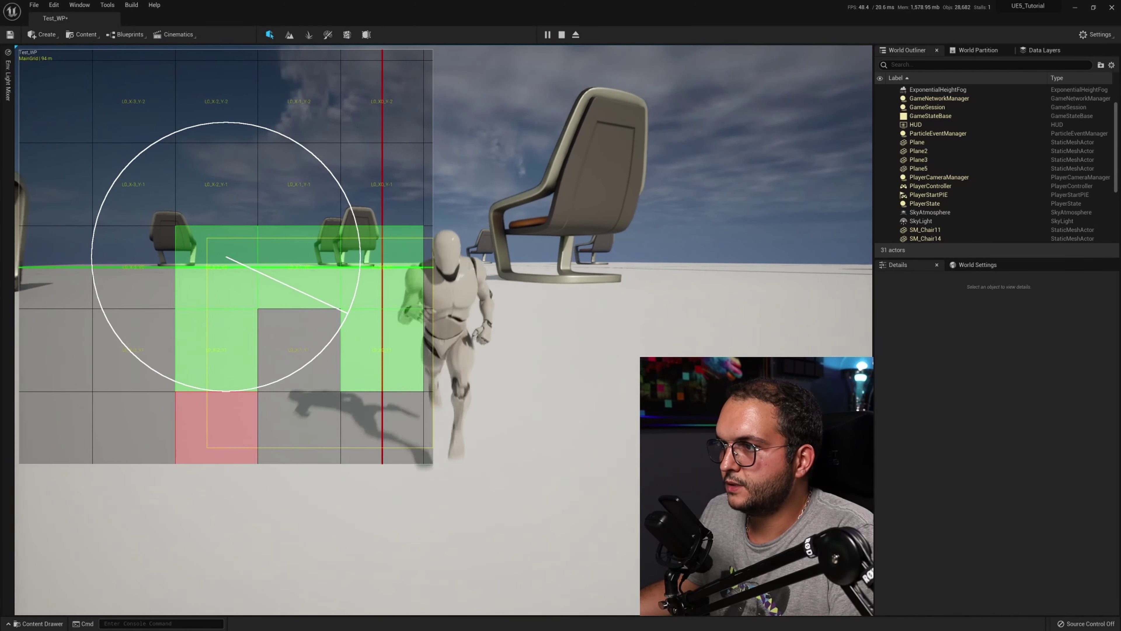
key(s)
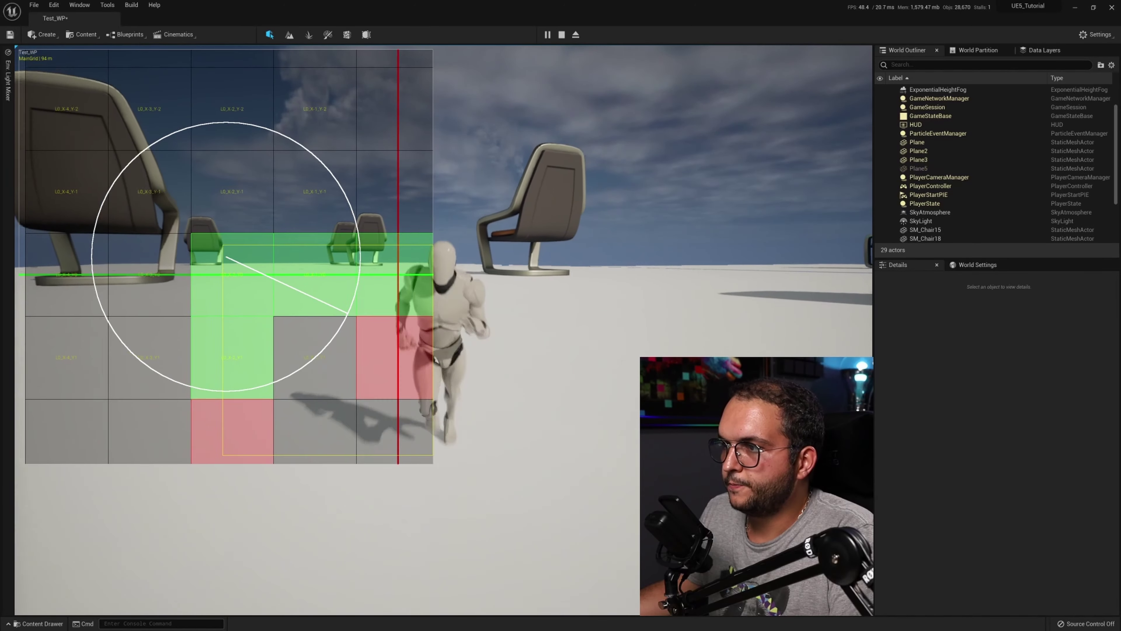
key(w)
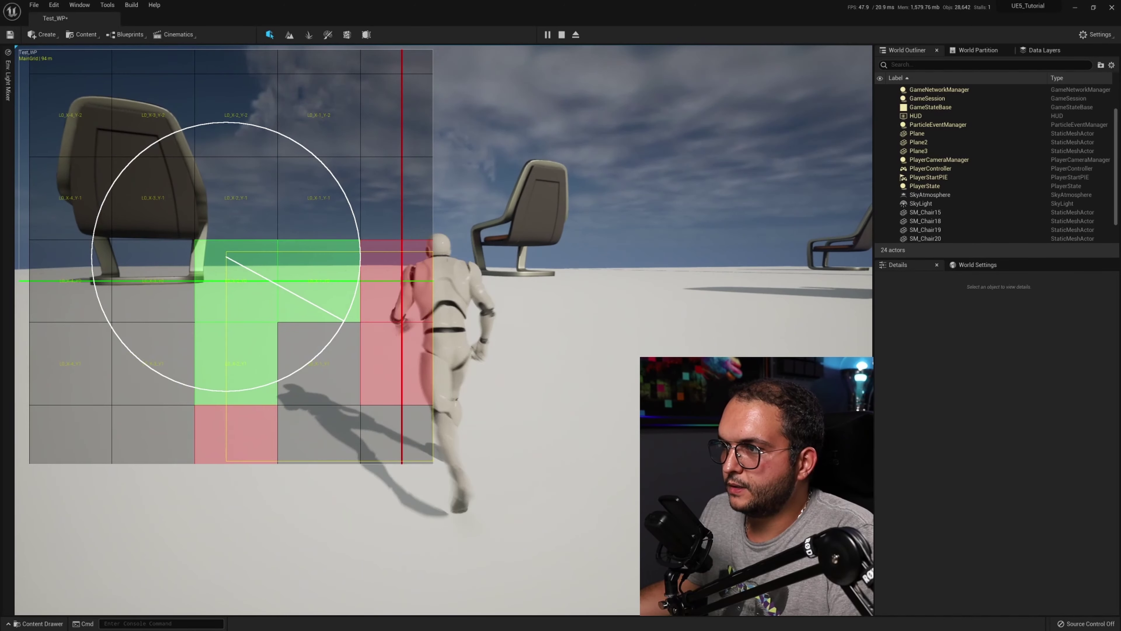
key(w)
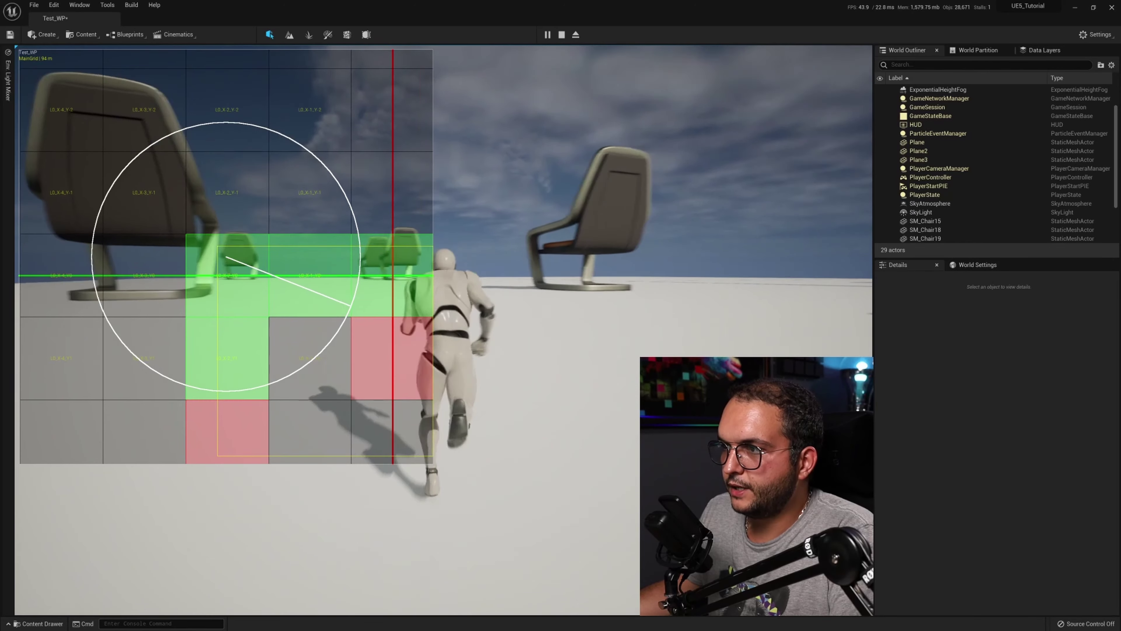
key(w)
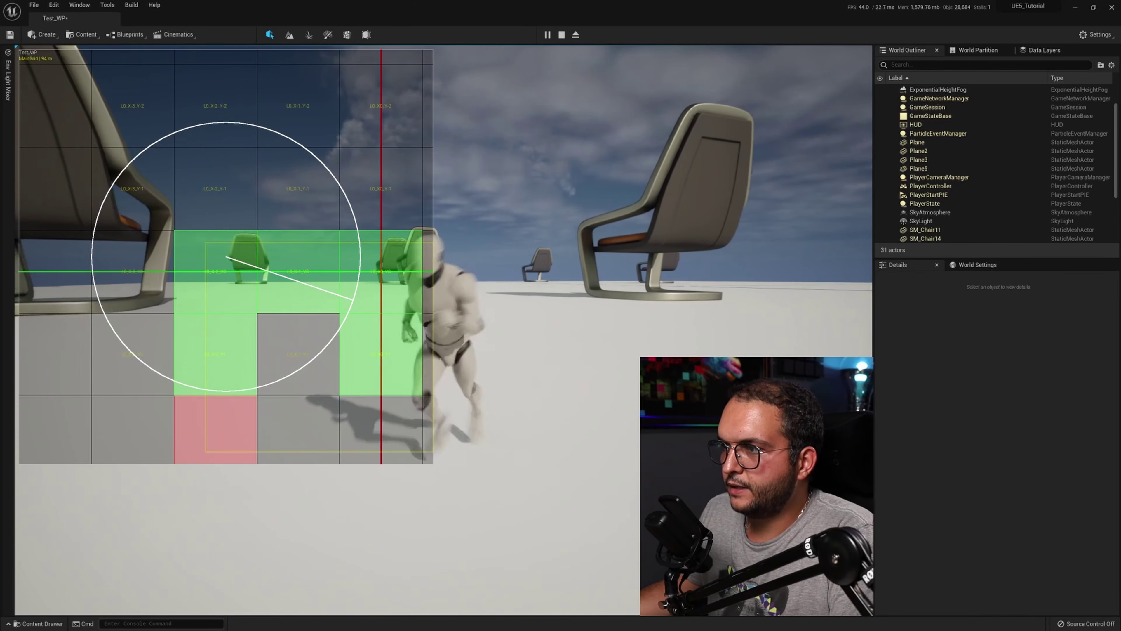
key(s)
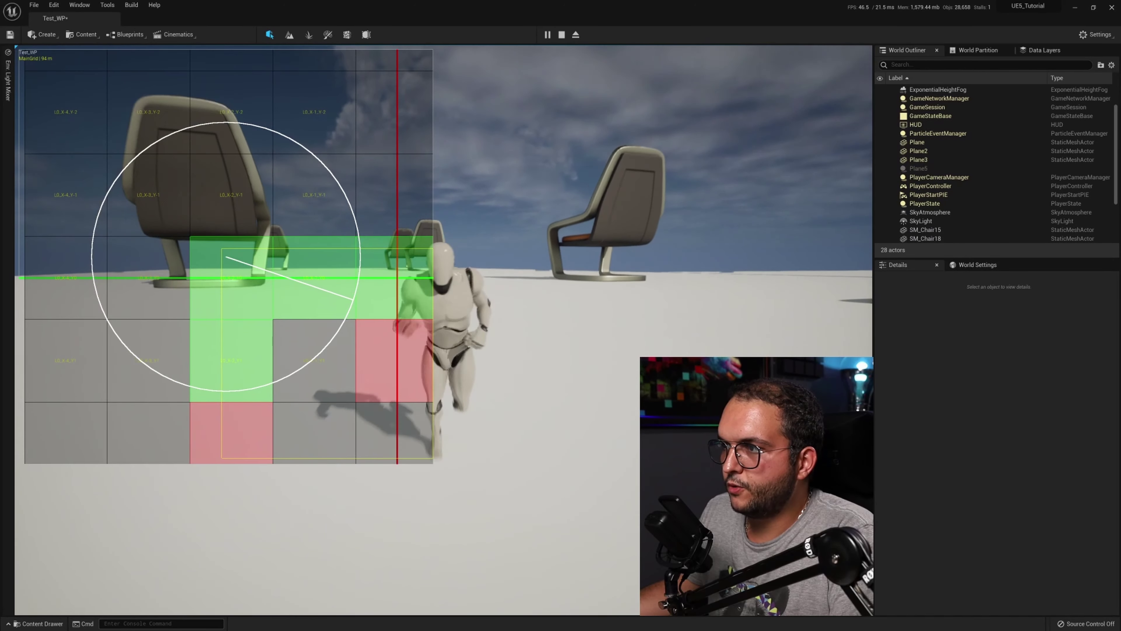